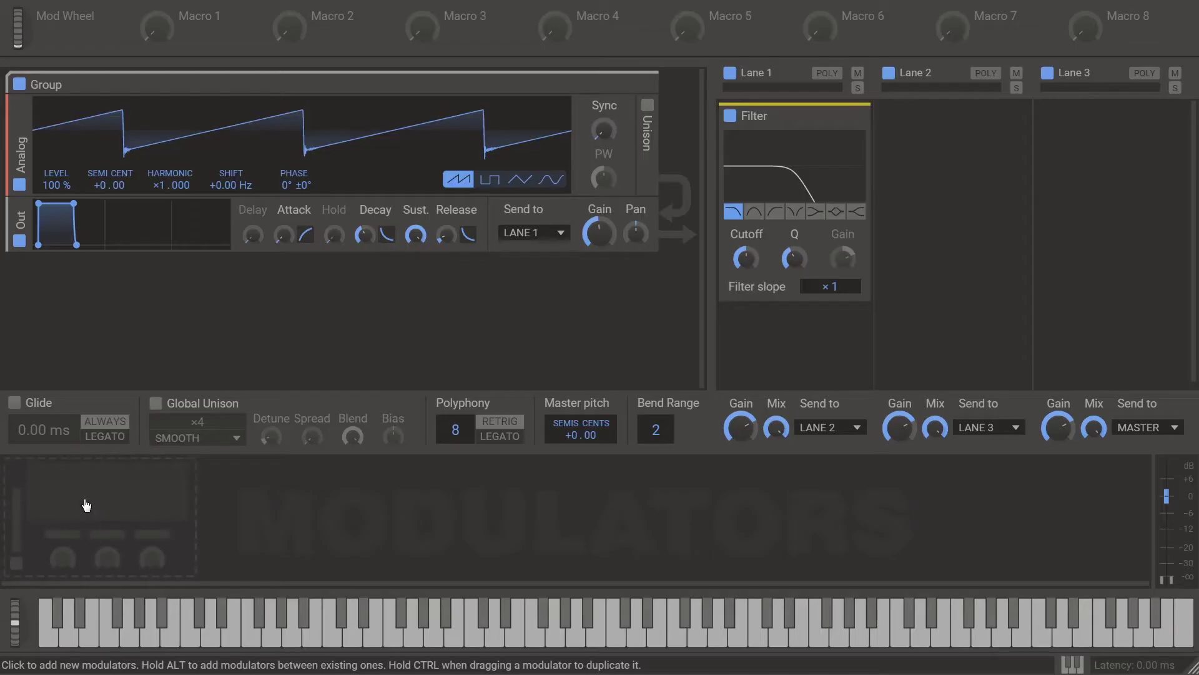
Add a Note modulator and route its output to the Lane 1 Filter Cutoff knob.
click(86, 500)
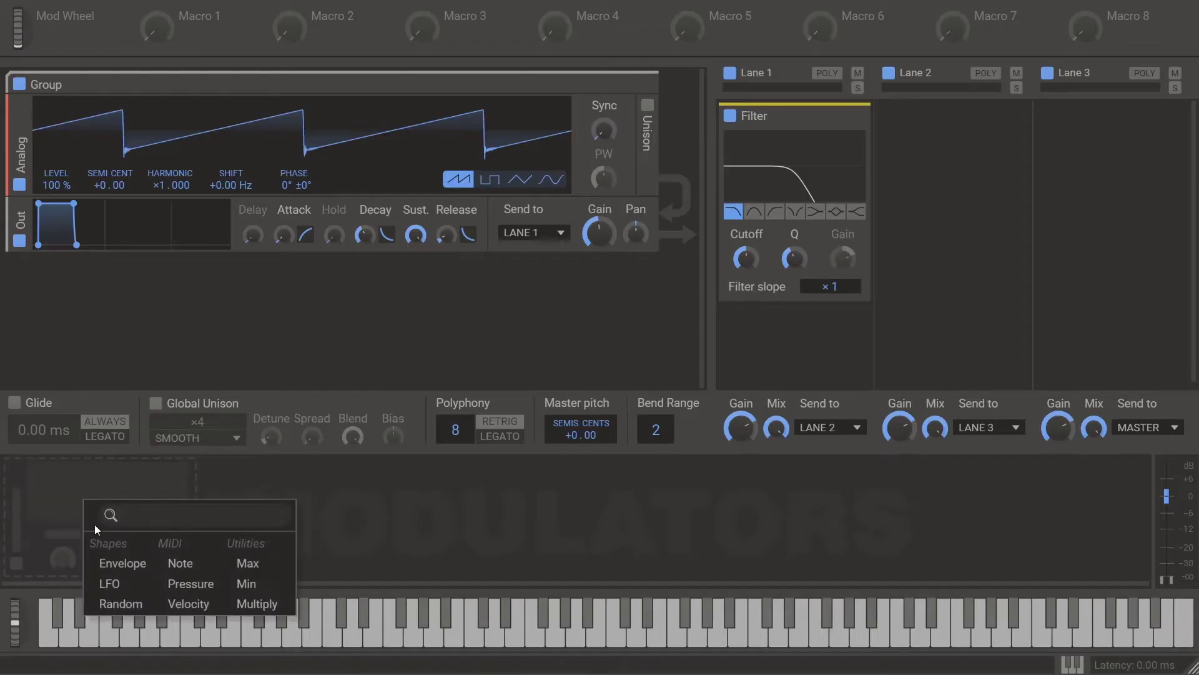
click(187, 566)
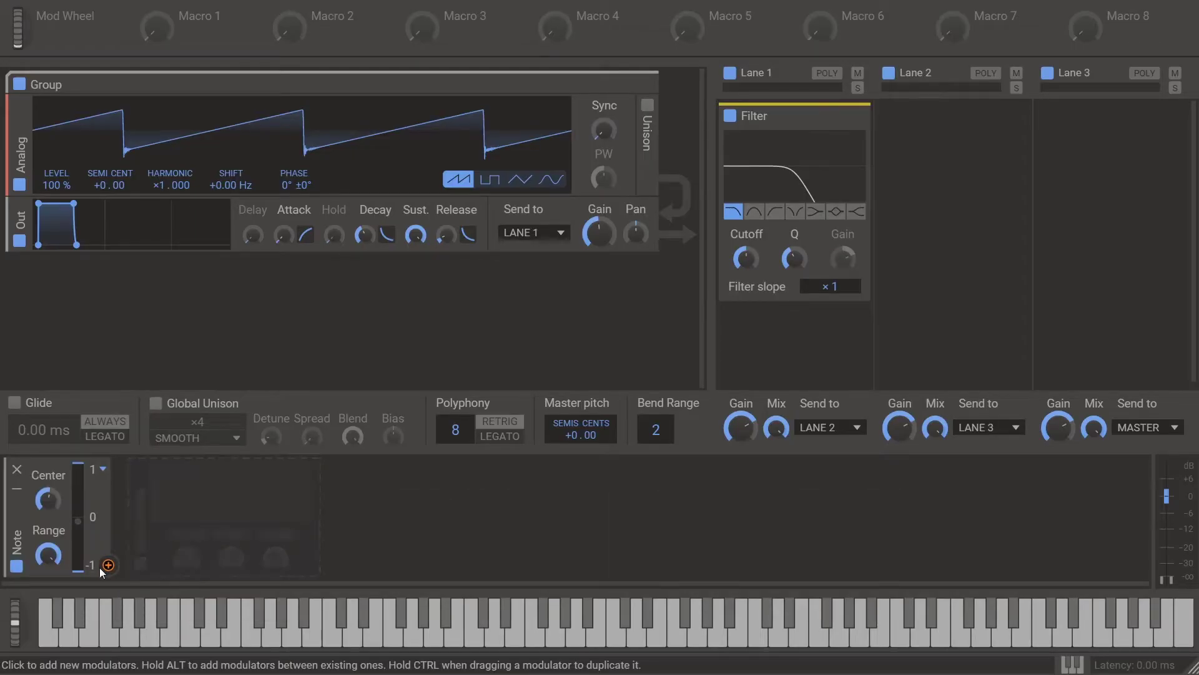
drag(108, 565, 747, 277)
Play low, middle and high notes to hear the cutoff follow the keys.
click(149, 635)
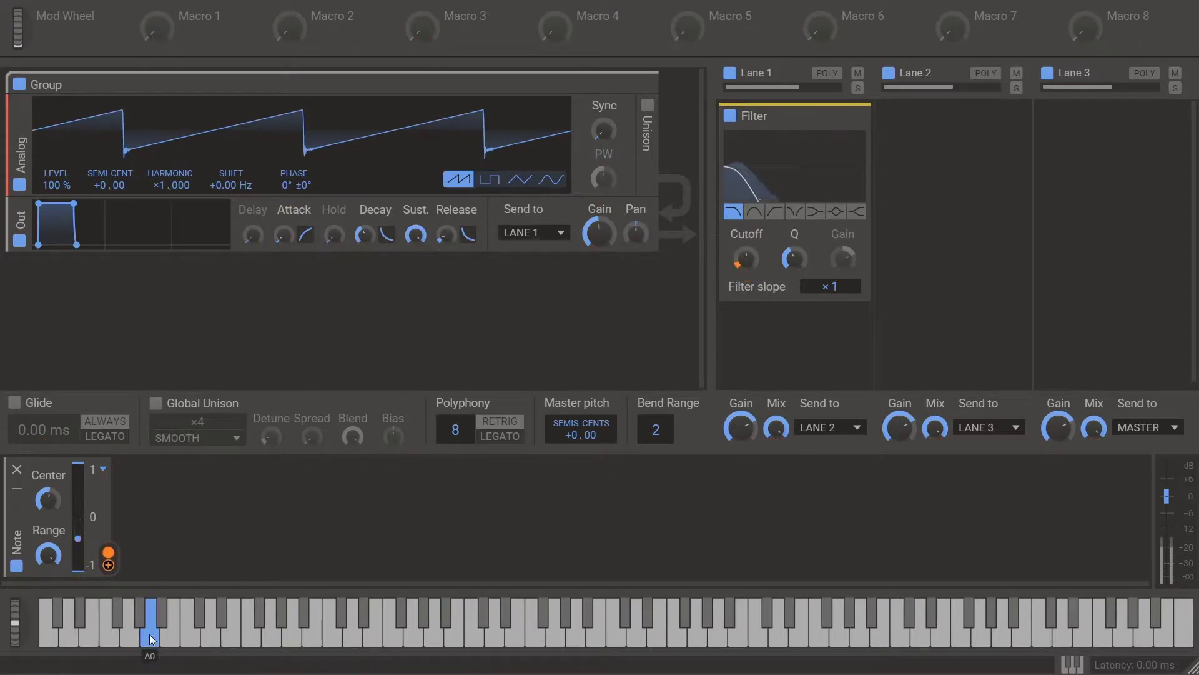
click(706, 639)
click(1122, 631)
click(729, 628)
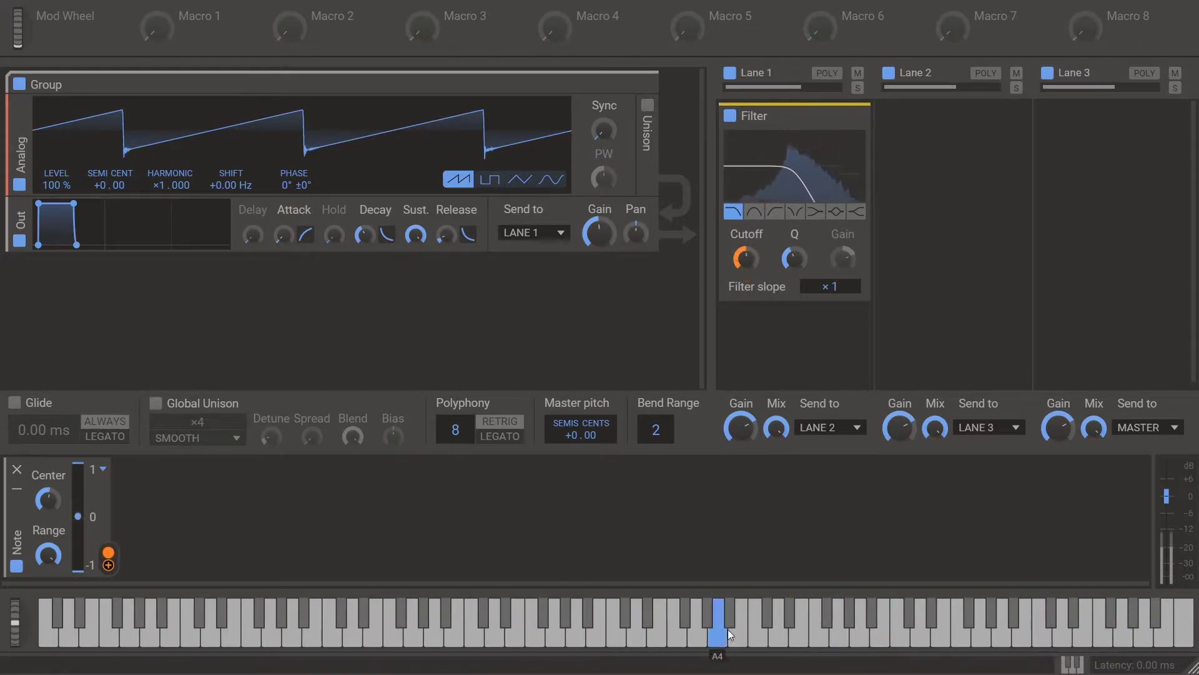
click(218, 624)
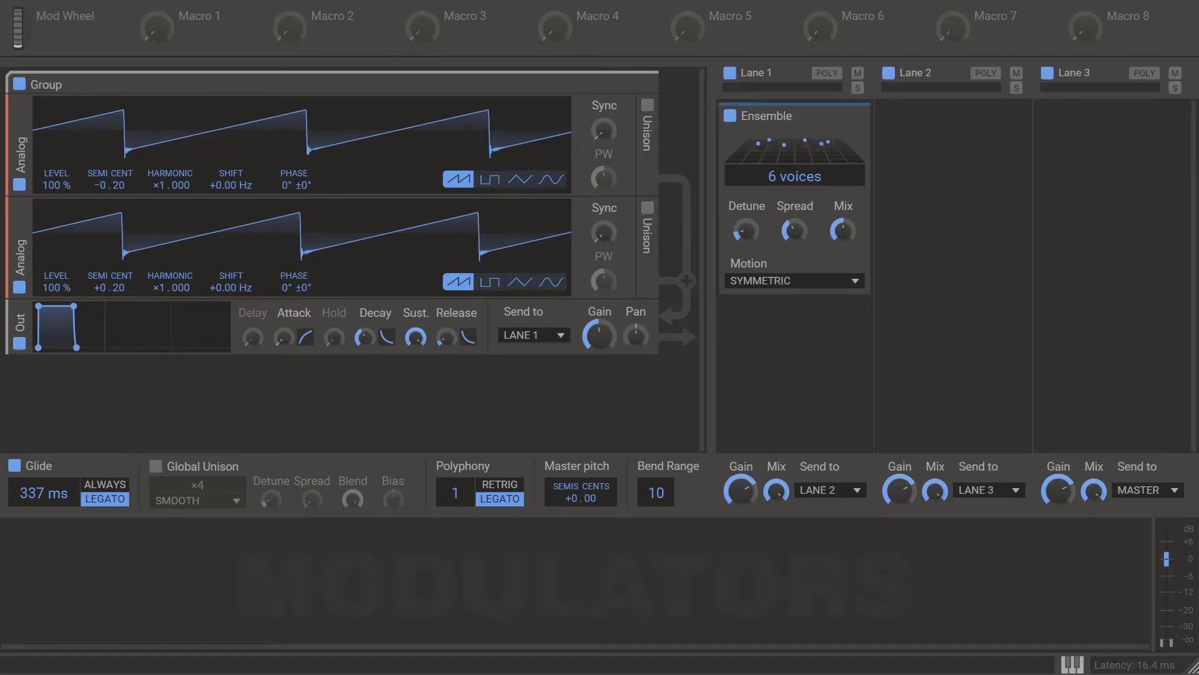
Put a Filter effect in the empty Lane 2 slot and add a Note modulator.
click(935, 133)
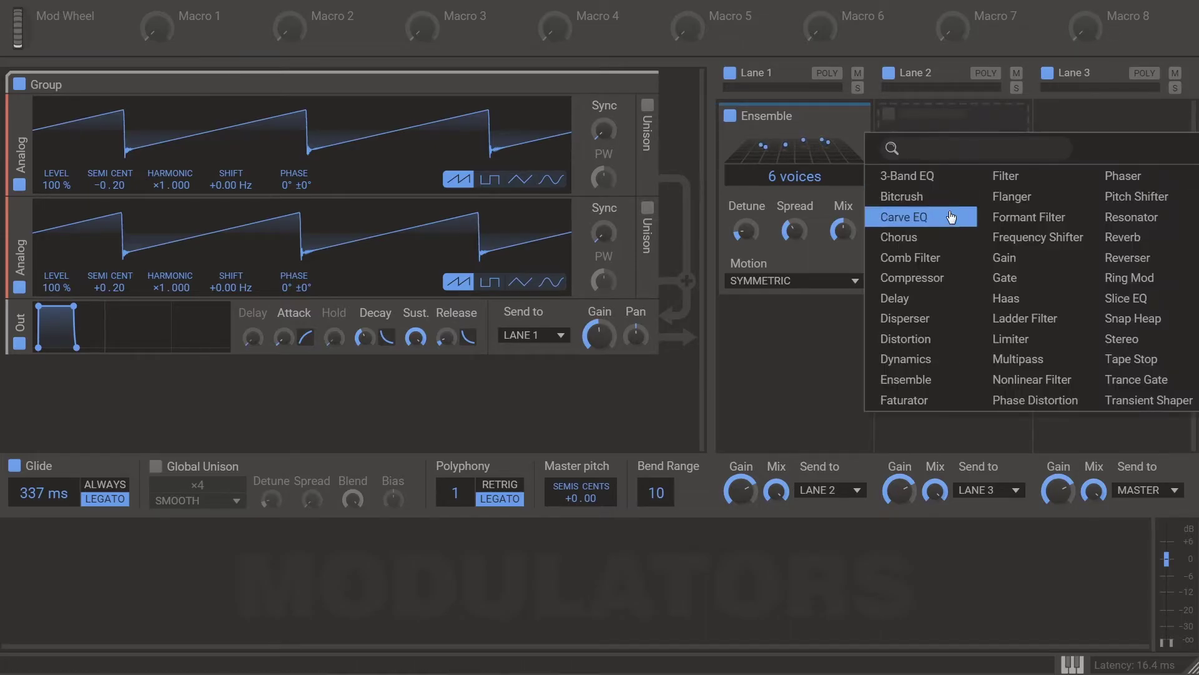
click(1015, 176)
click(103, 581)
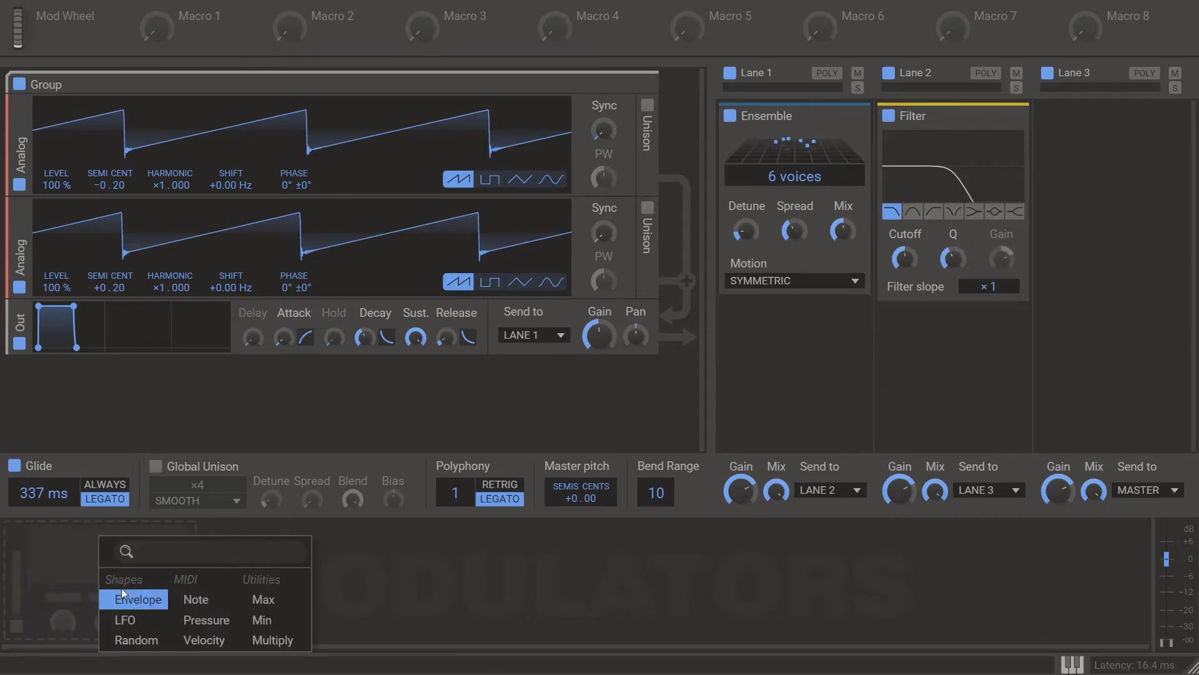
click(197, 600)
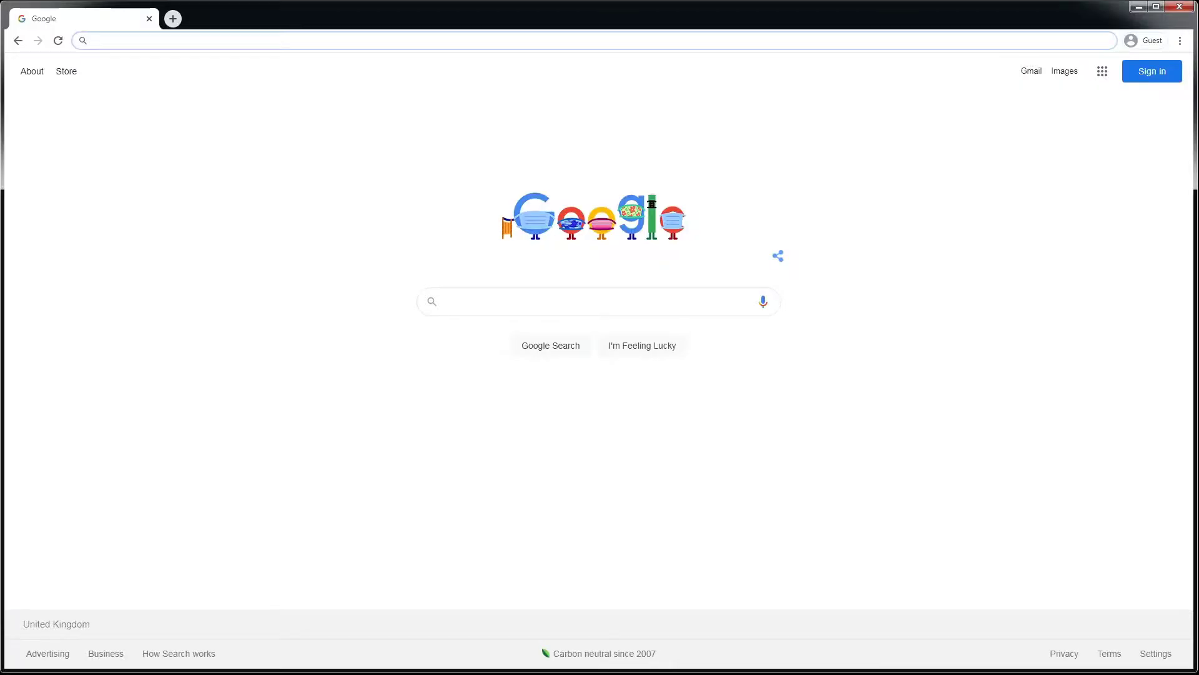
Search 'frequencies of musical notes', open the mtu.edu table, and select A4's 440.00 Hz.
text(fre)
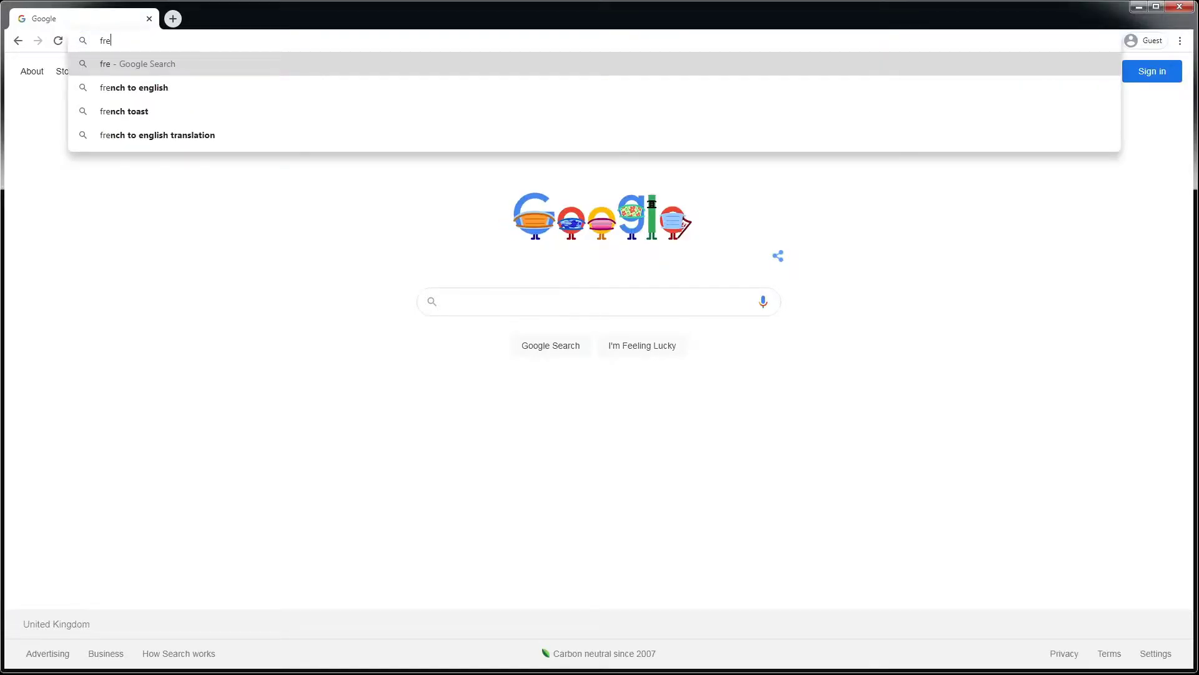
text(quencies of m)
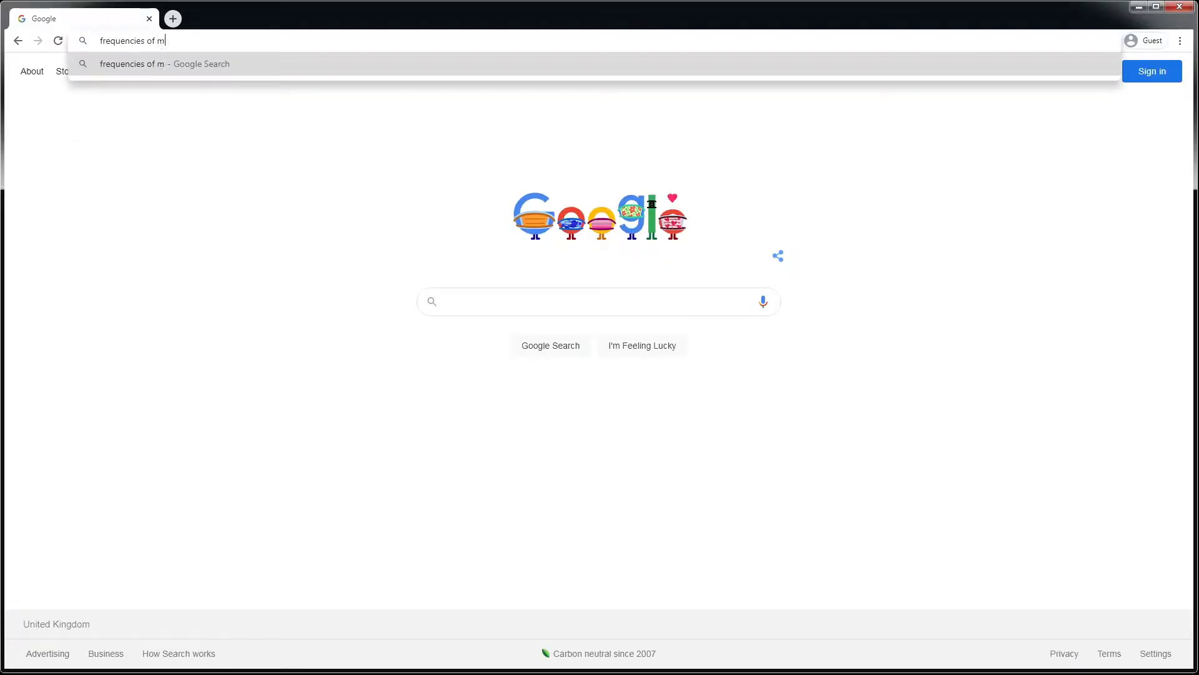
text(usical notes)
key(Return)
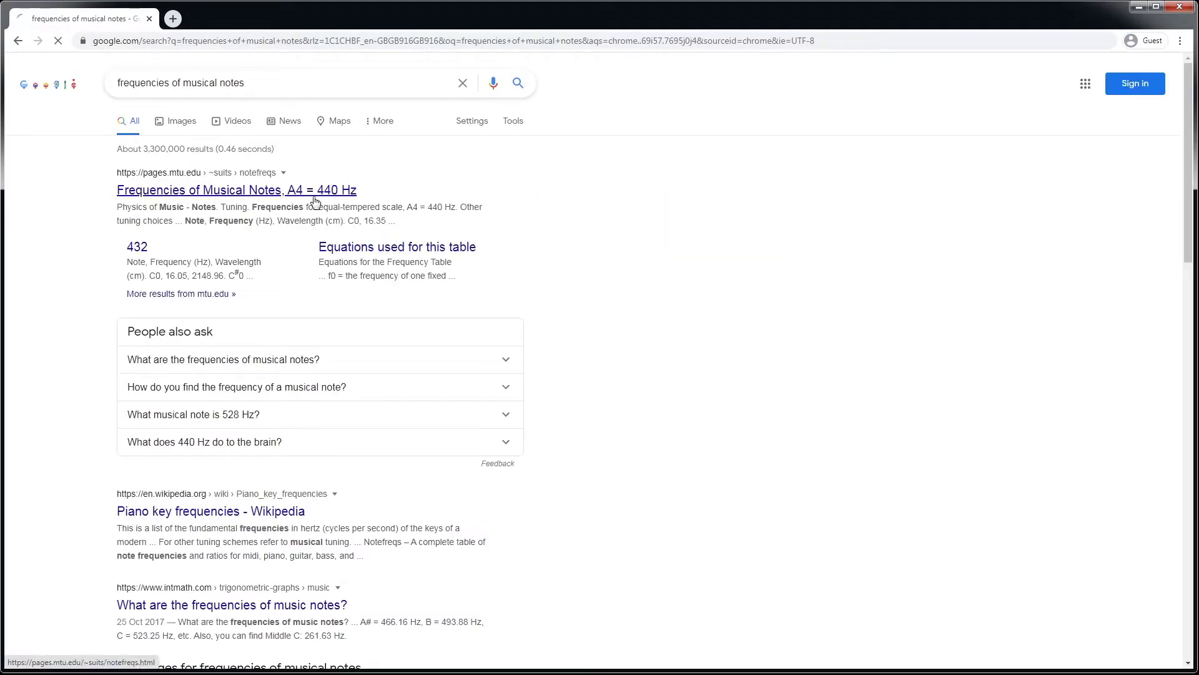
click(315, 200)
scroll(657, 521, down, 12)
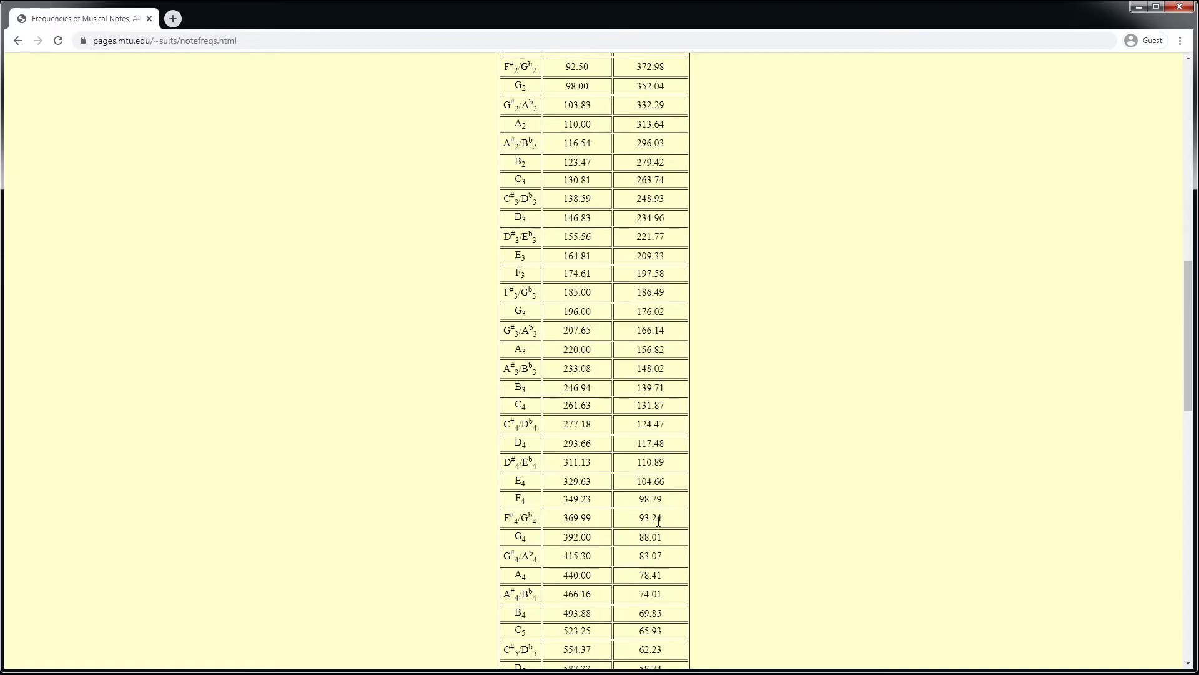
scroll(657, 520, down, 4)
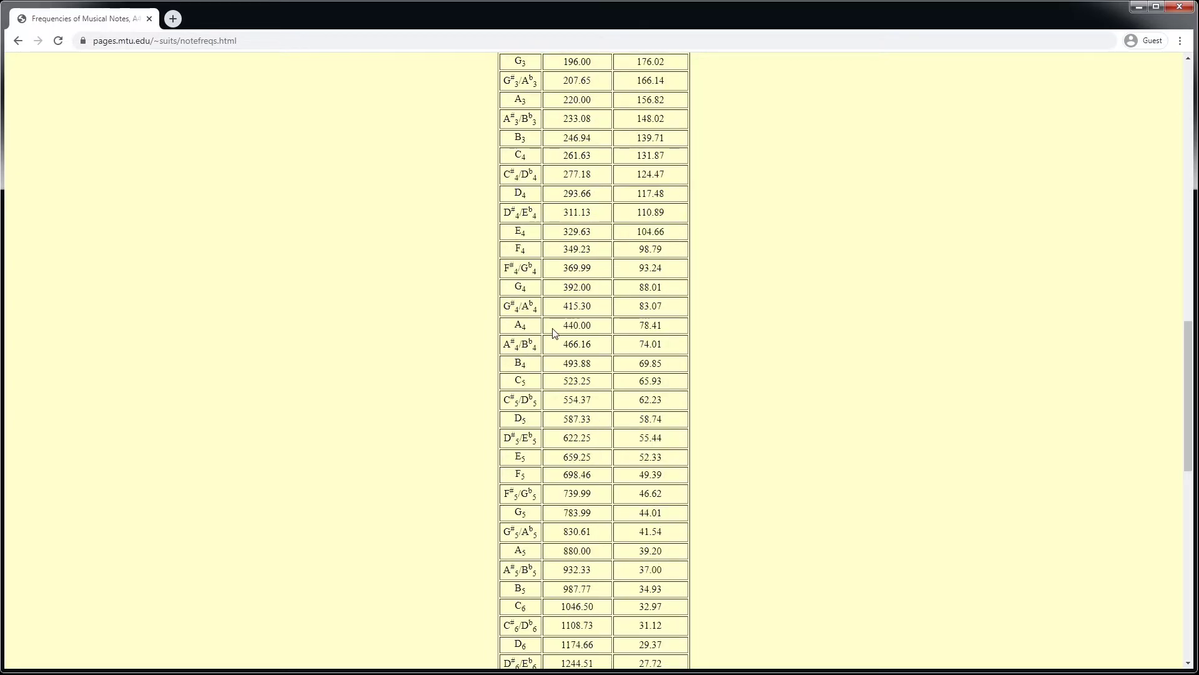
drag(563, 324, 603, 329)
Make the Lane 2 filter a high-pass with ×6 slope and 507 Hz cutoff.
click(603, 329)
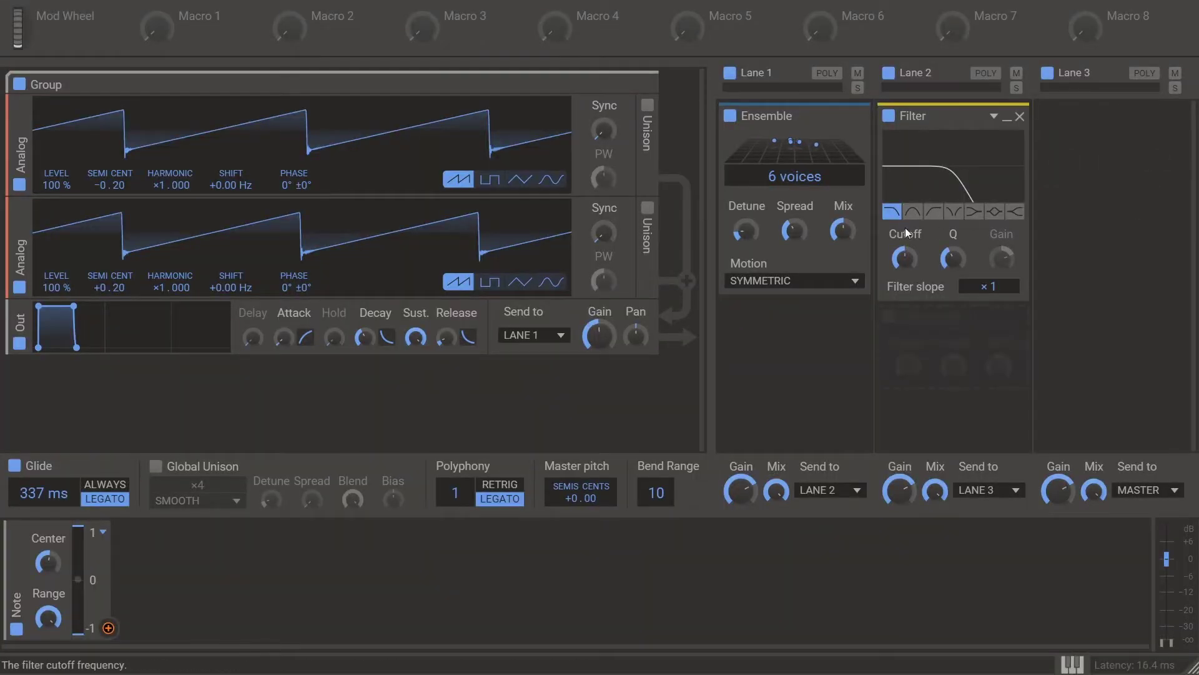
click(934, 213)
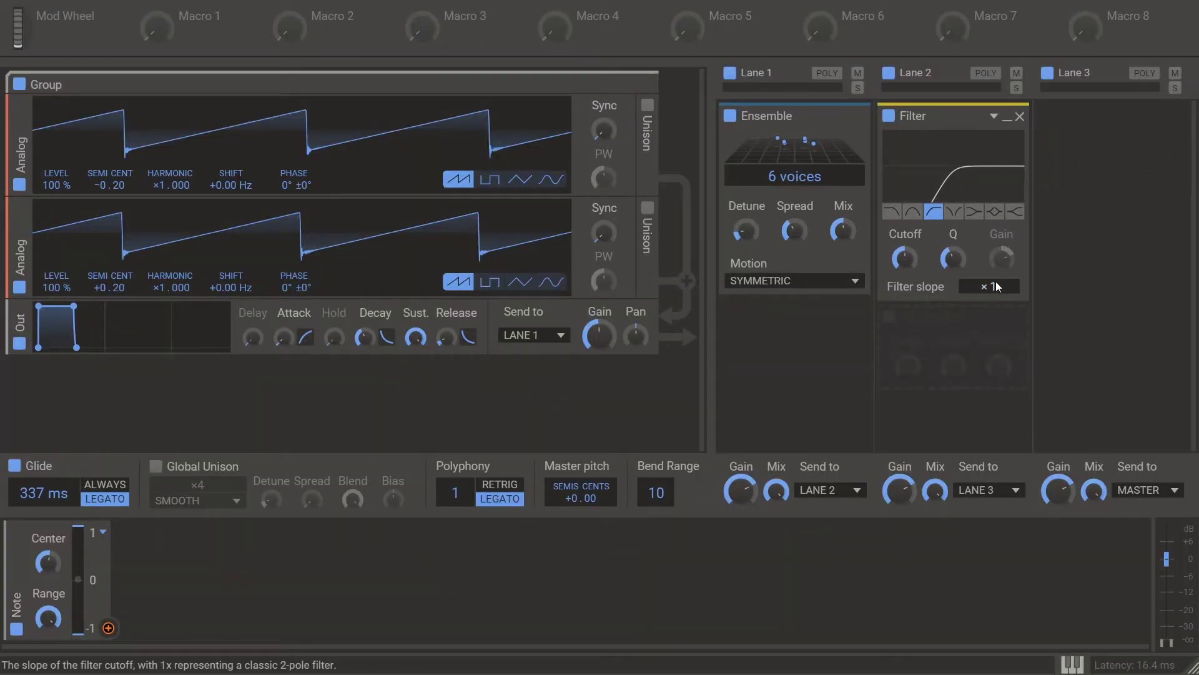
scroll(995, 287, up, 5)
drag(905, 257, 904, 258)
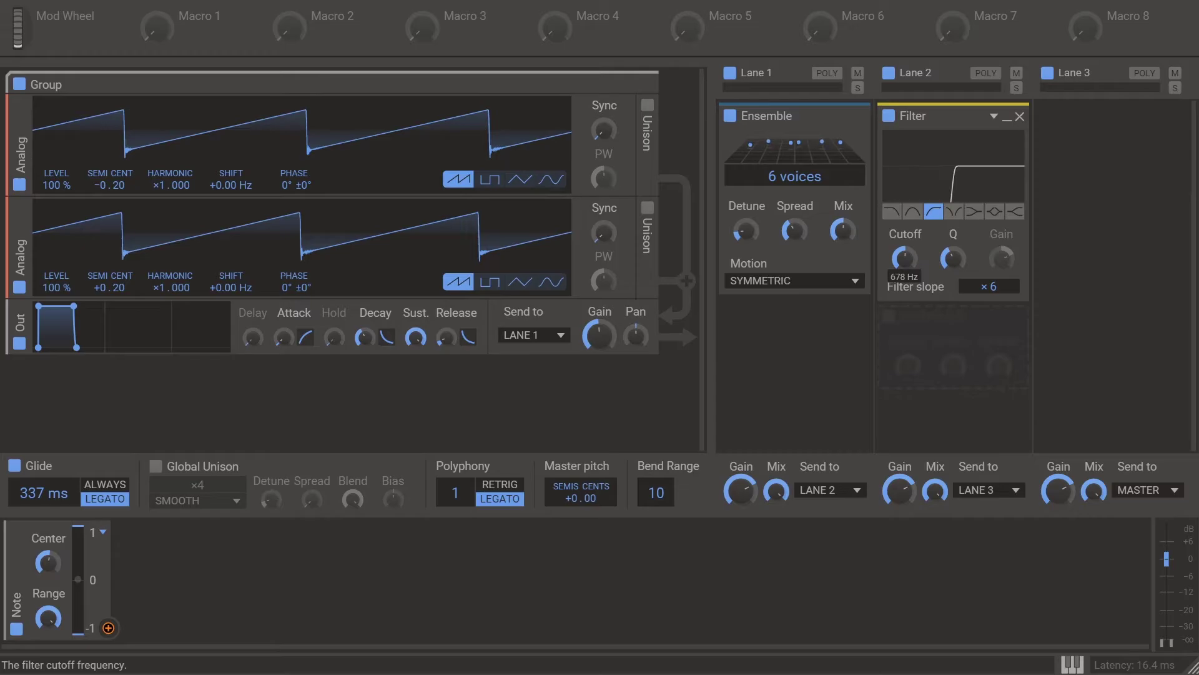
Route the Note modulator to the filter cutoff and play G2 to hear the tracking.
click(109, 629)
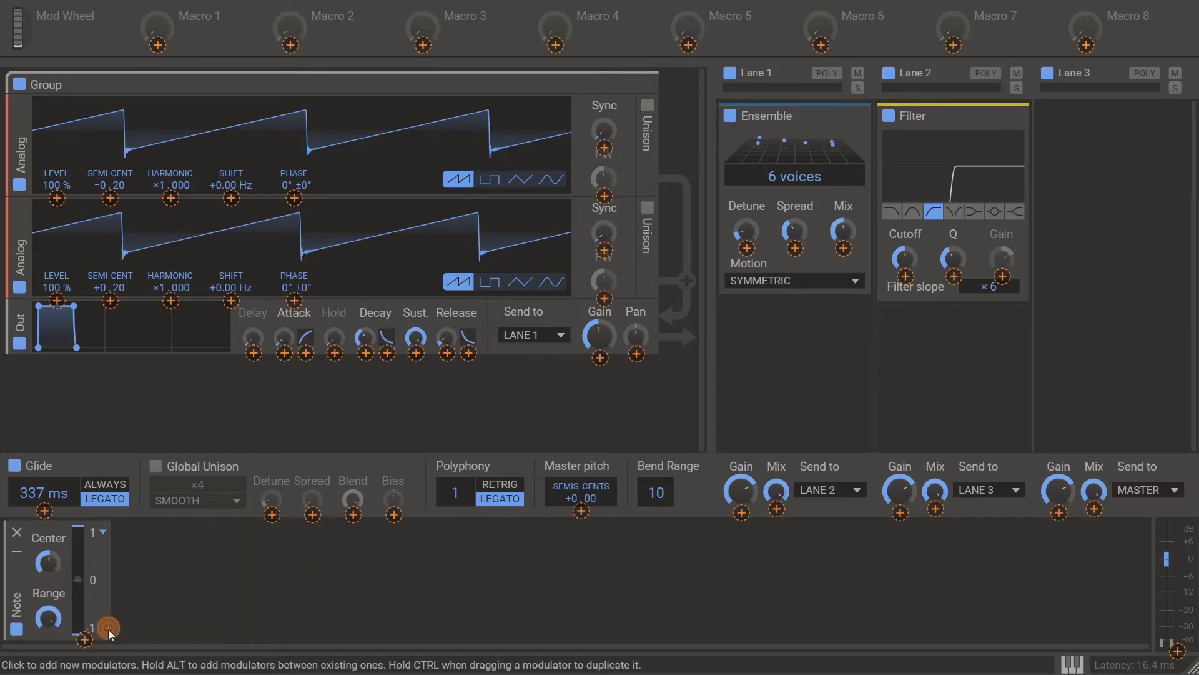
click(905, 276)
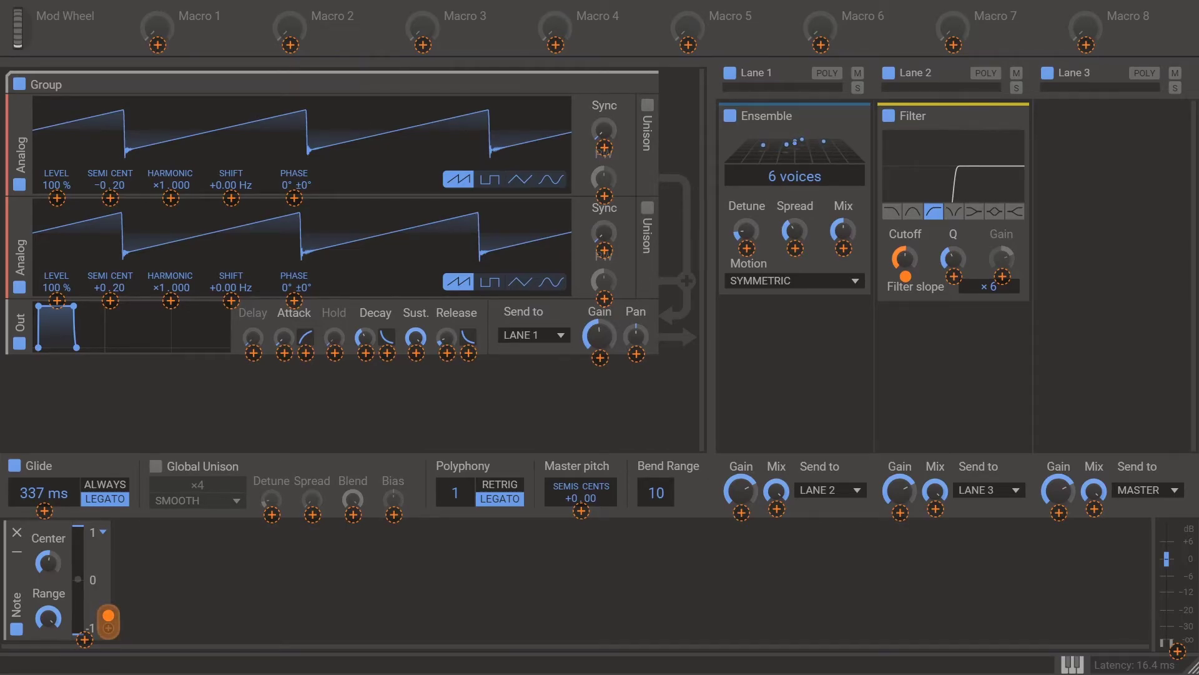
click(1072, 664)
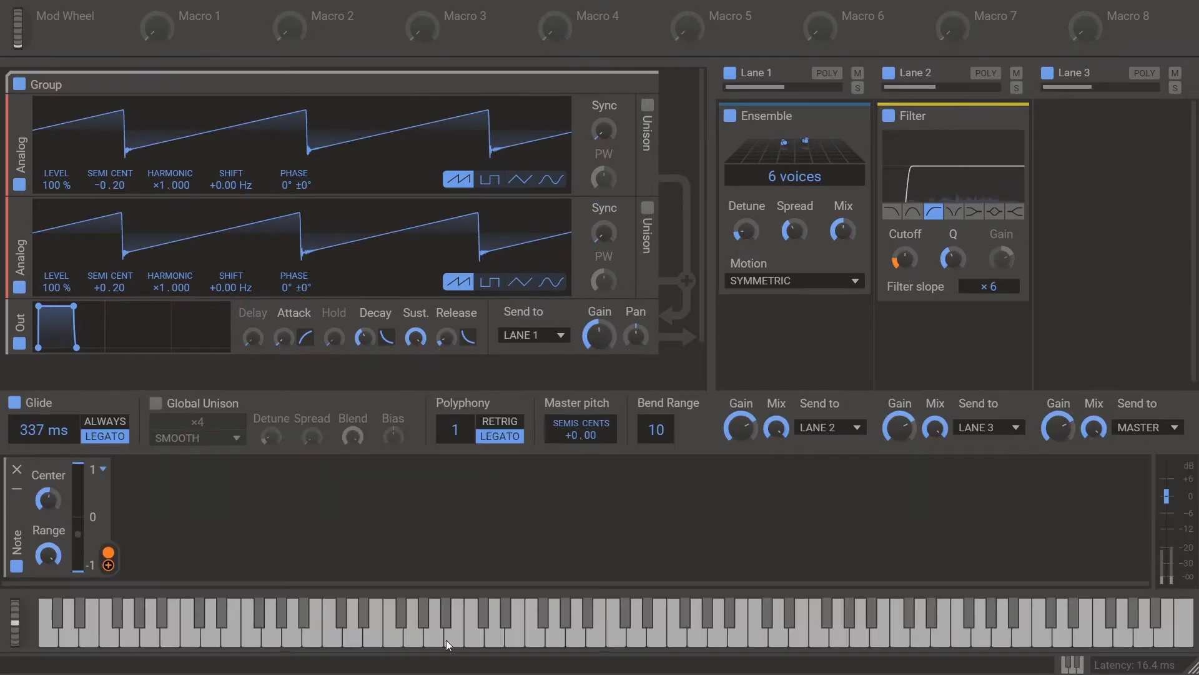
click(412, 632)
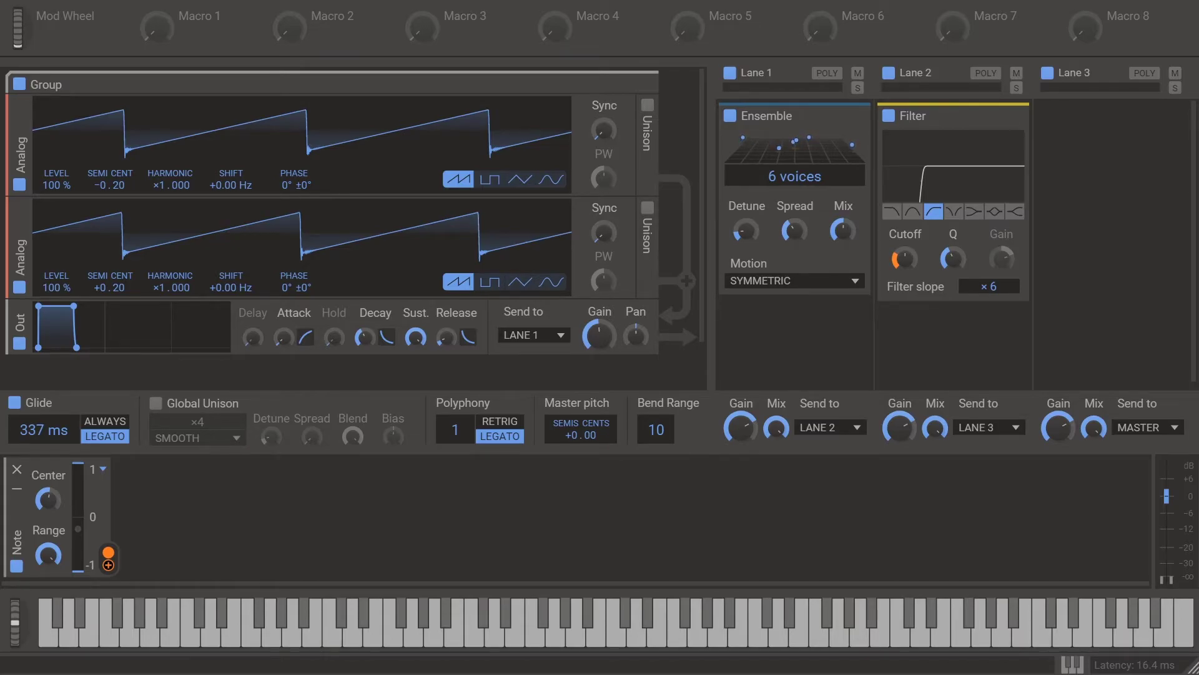
Add a nested group containing an Analog oscillator set to a sine waveform.
click(645, 105)
click(178, 151)
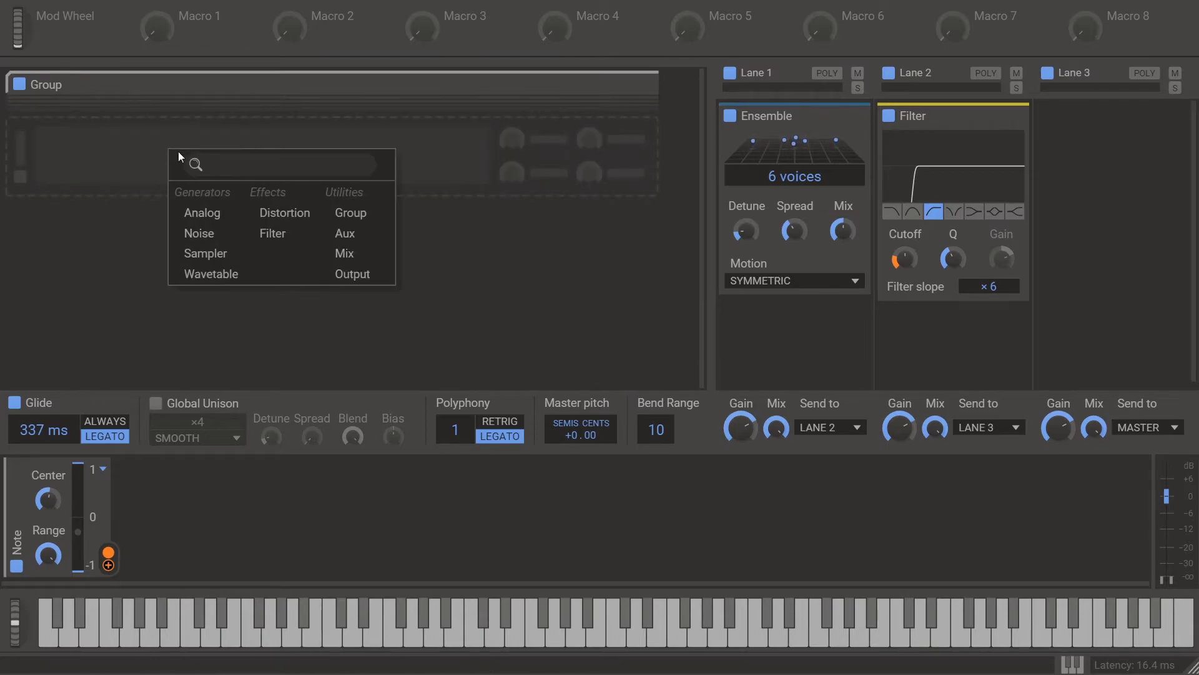
click(350, 212)
click(174, 213)
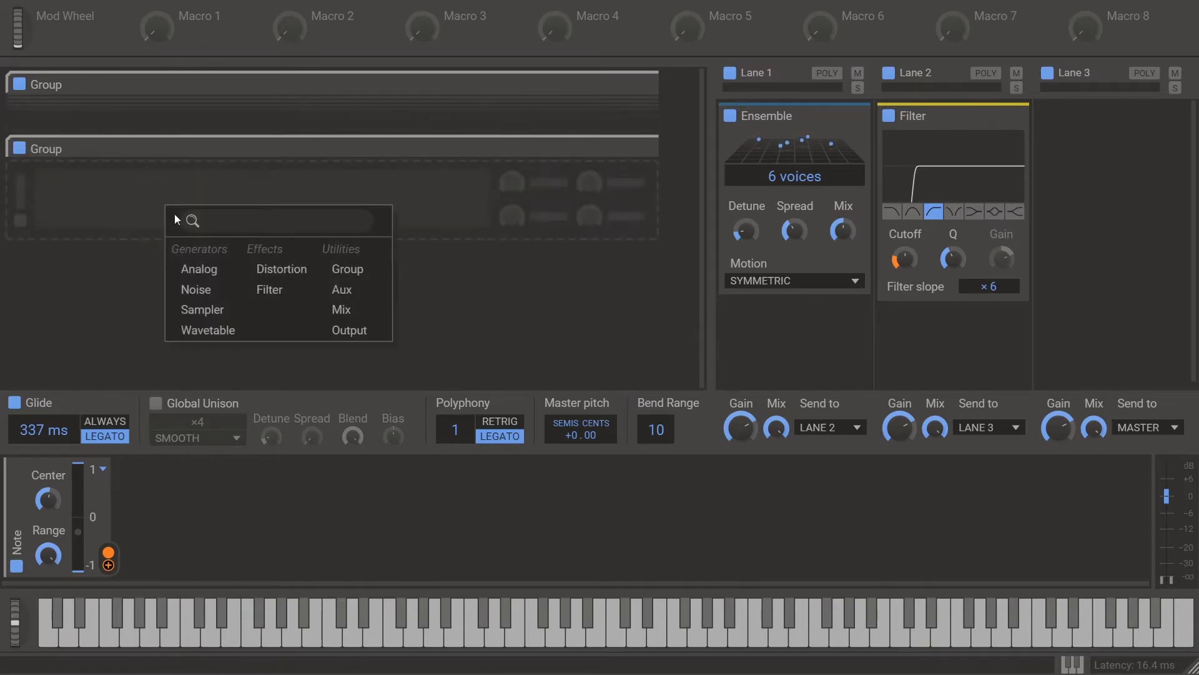
click(213, 269)
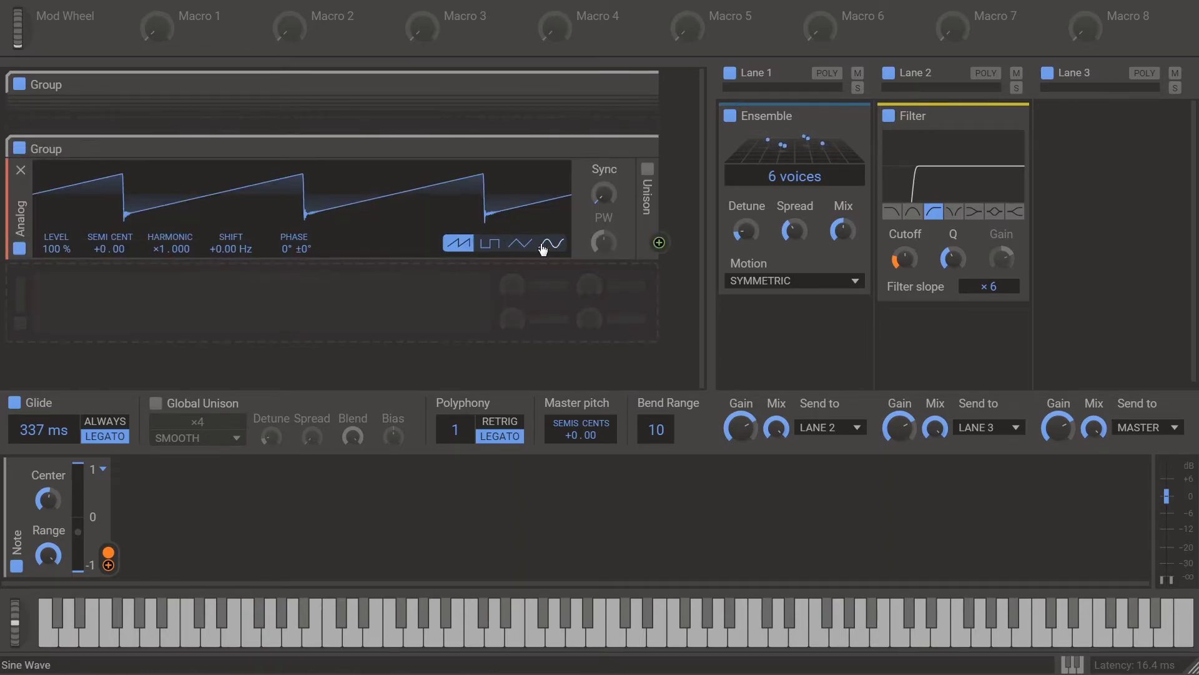
click(543, 247)
Add an Output module after the oscillator with Send to set to LANE 3.
click(403, 299)
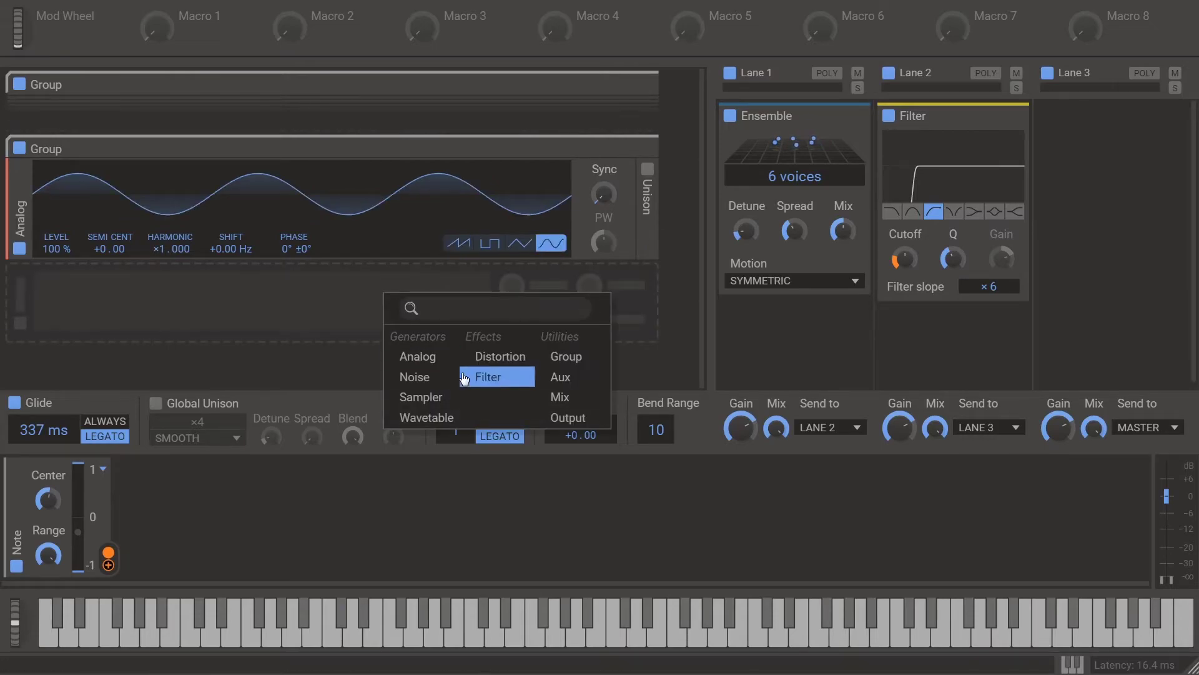
click(568, 416)
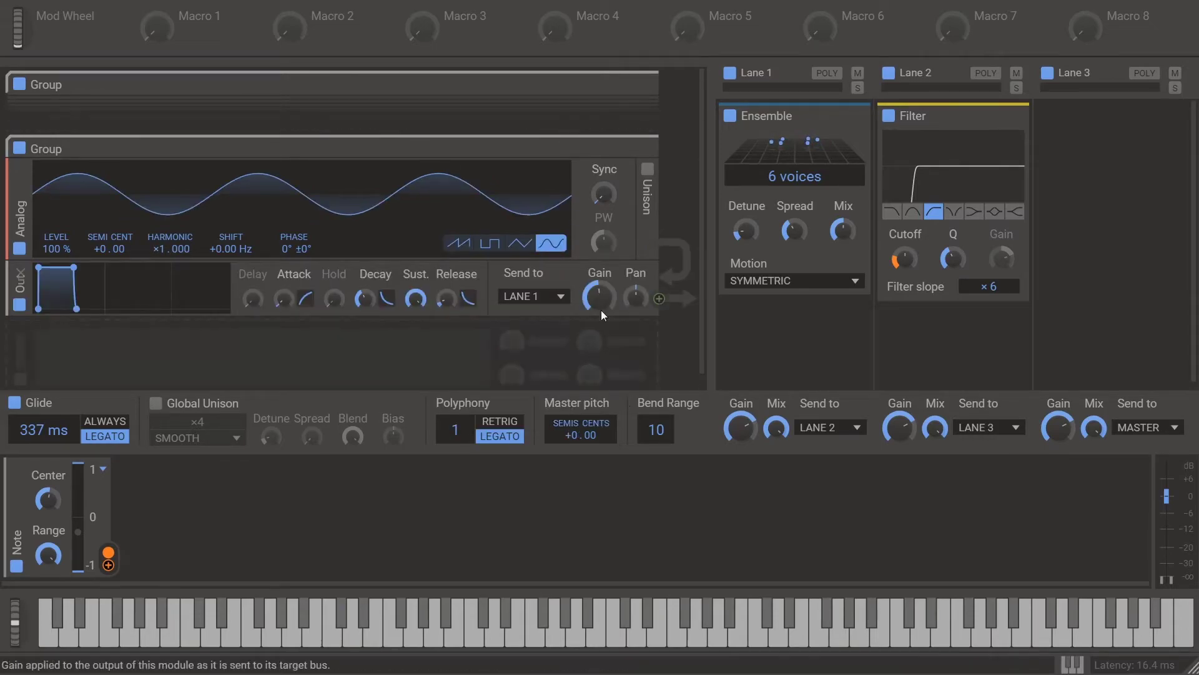
click(532, 296)
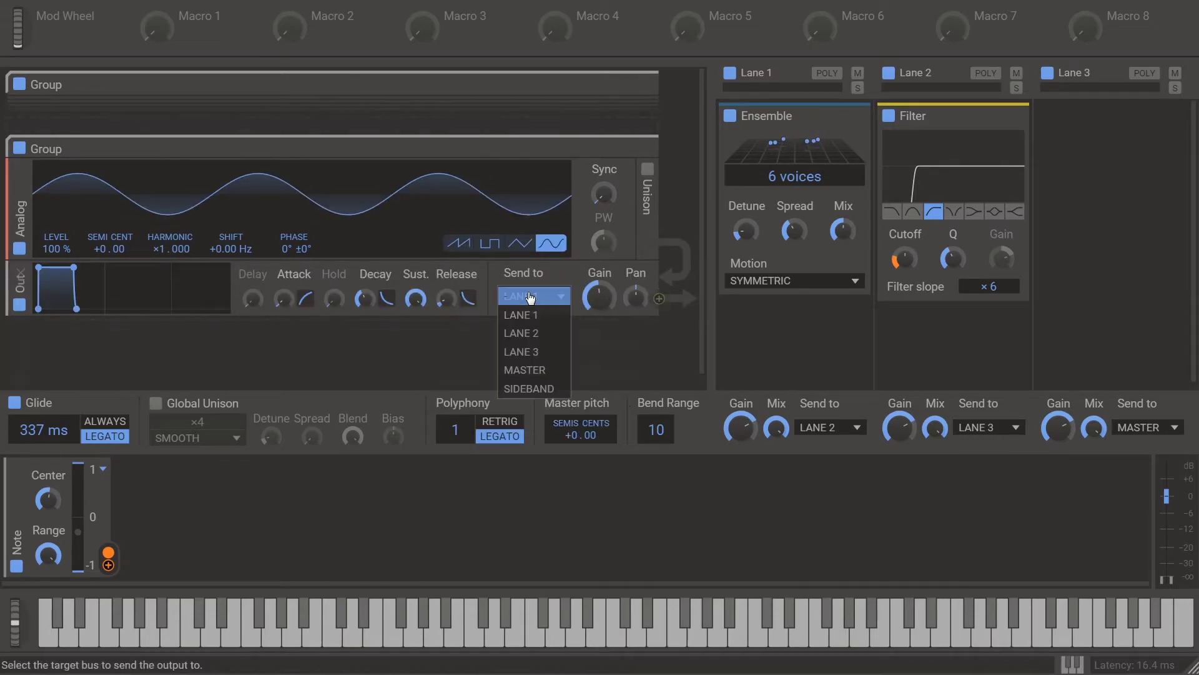
click(532, 353)
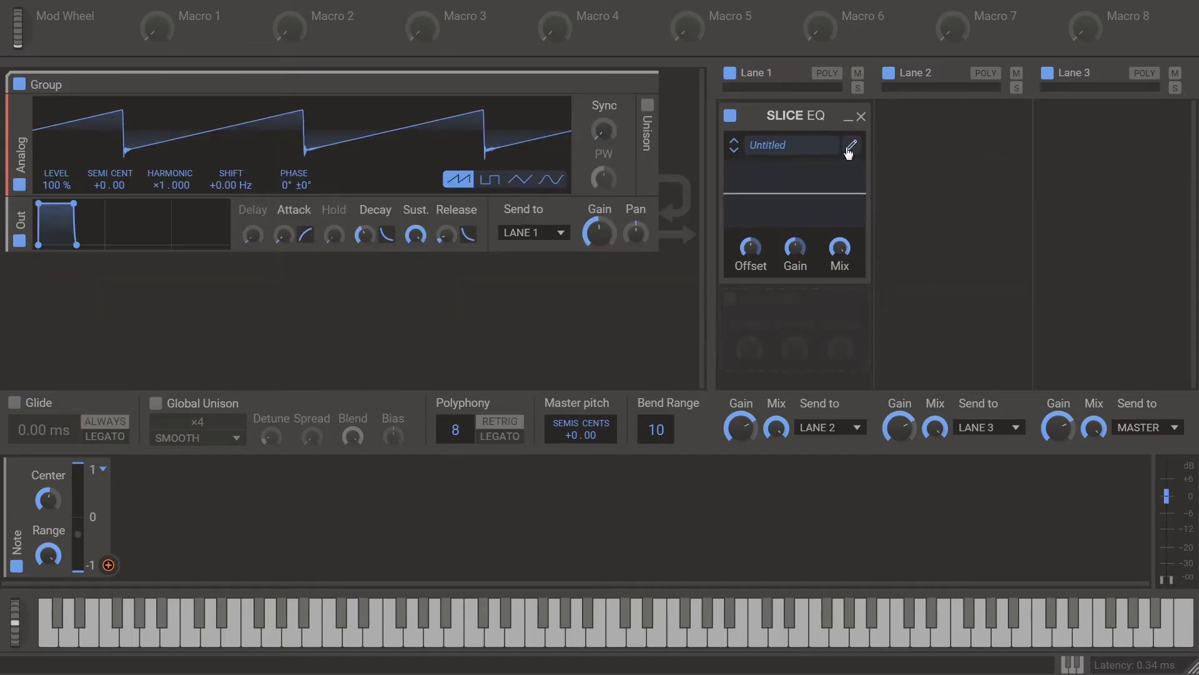
click(849, 147)
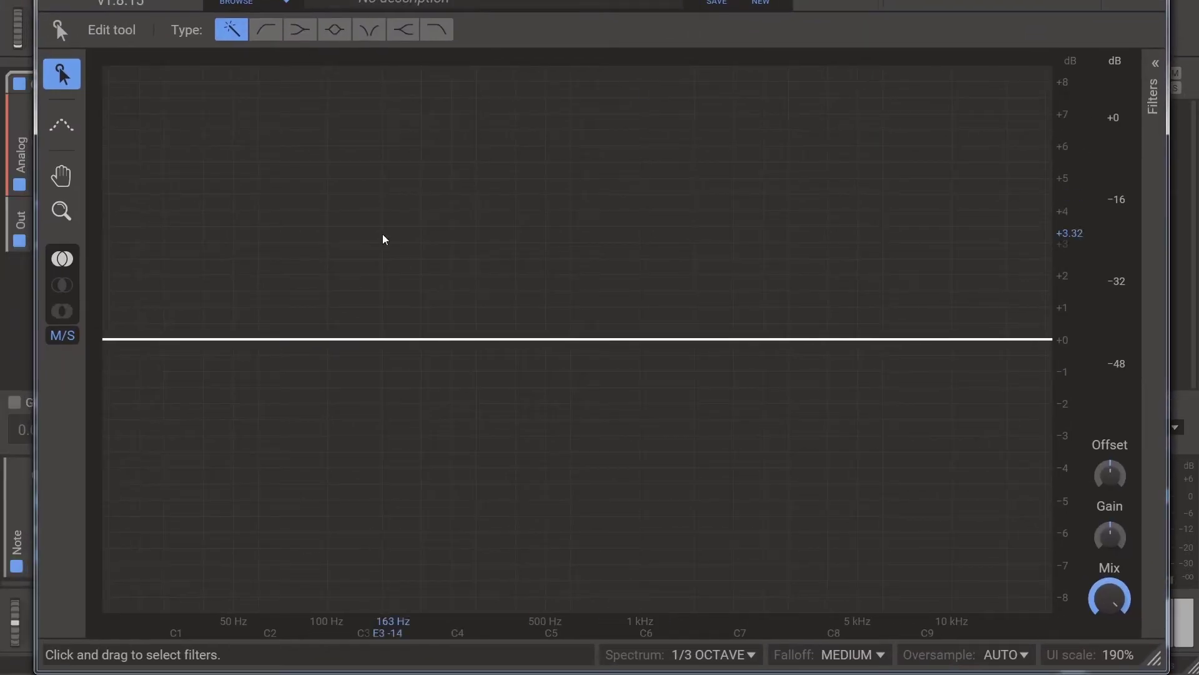
In the Slice EQ, boost a peak around 100 Hz and dip about 5 dB higher up.
drag(313, 263, 345, 176)
drag(297, 340, 339, 131)
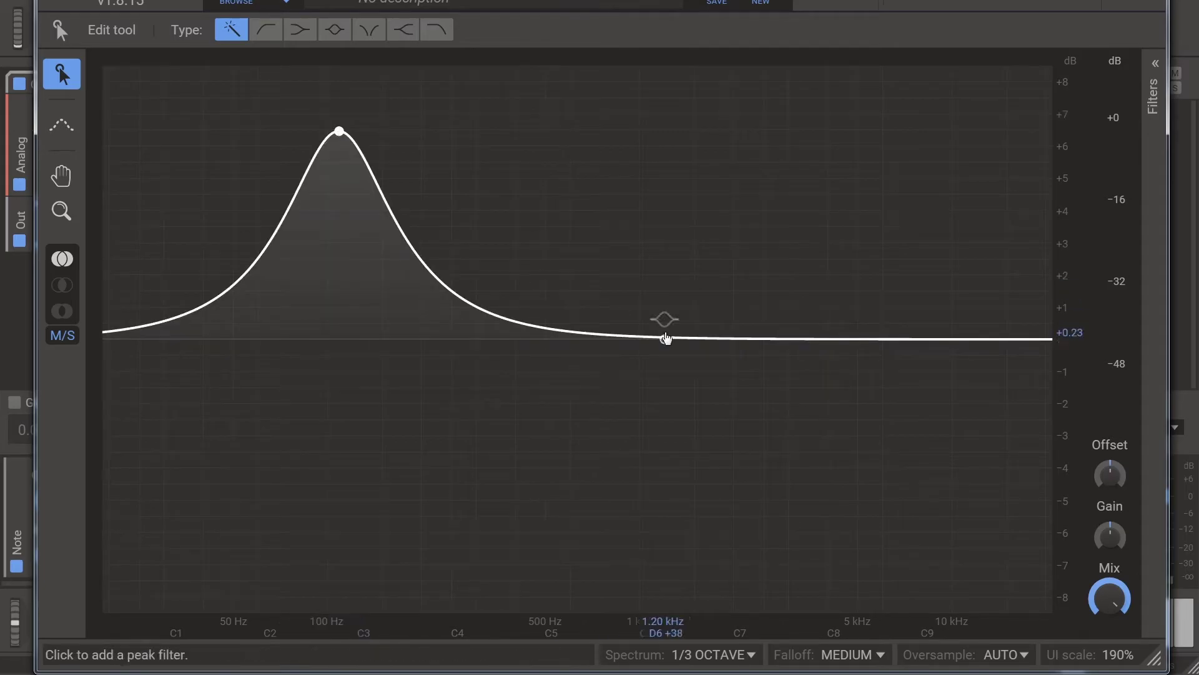
drag(665, 339, 707, 502)
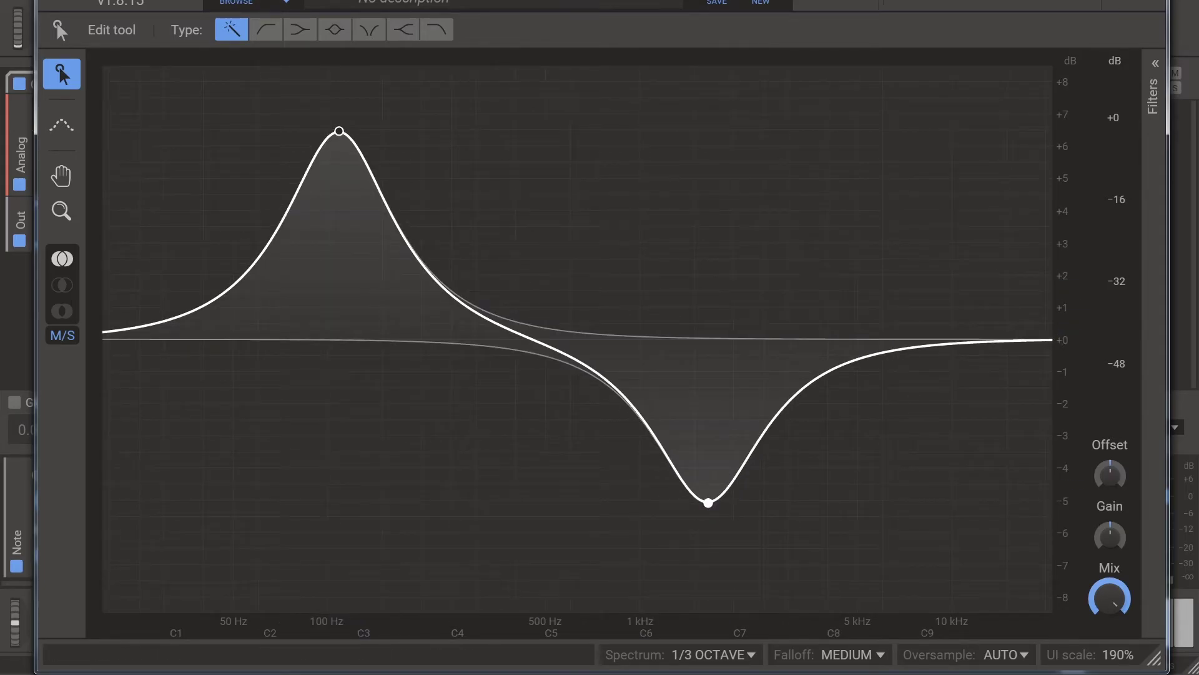
key(Escape)
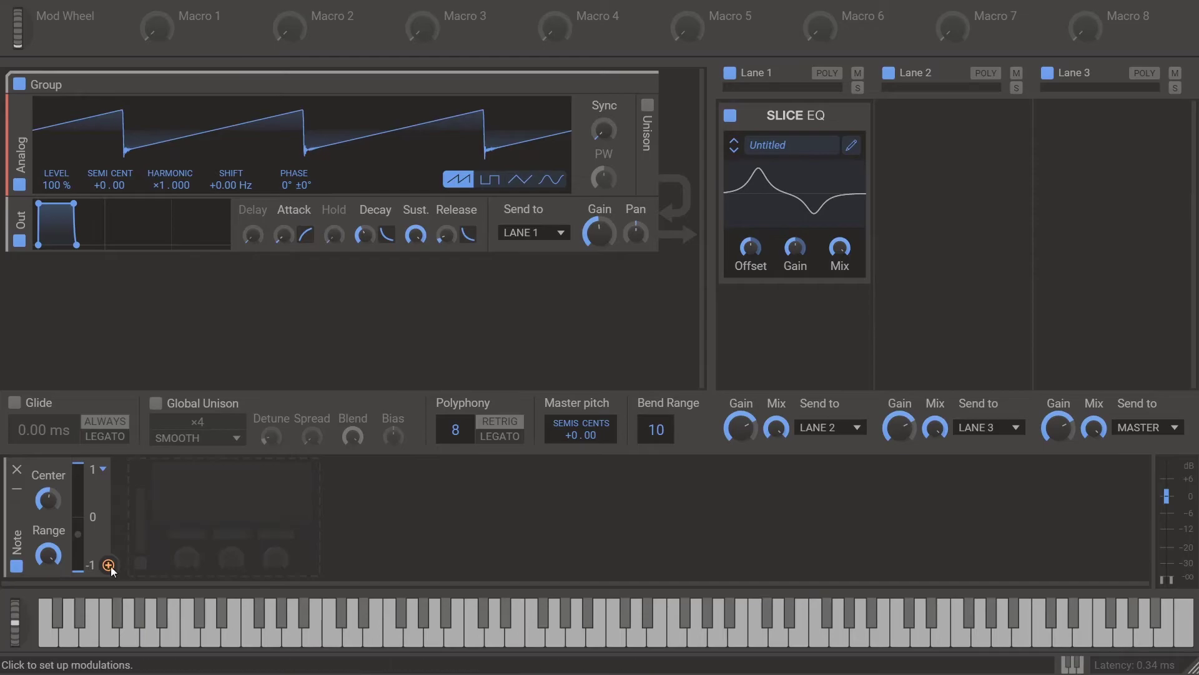
Route the Note modulator to the EQ Offset and compare high and low notes.
drag(108, 565, 753, 266)
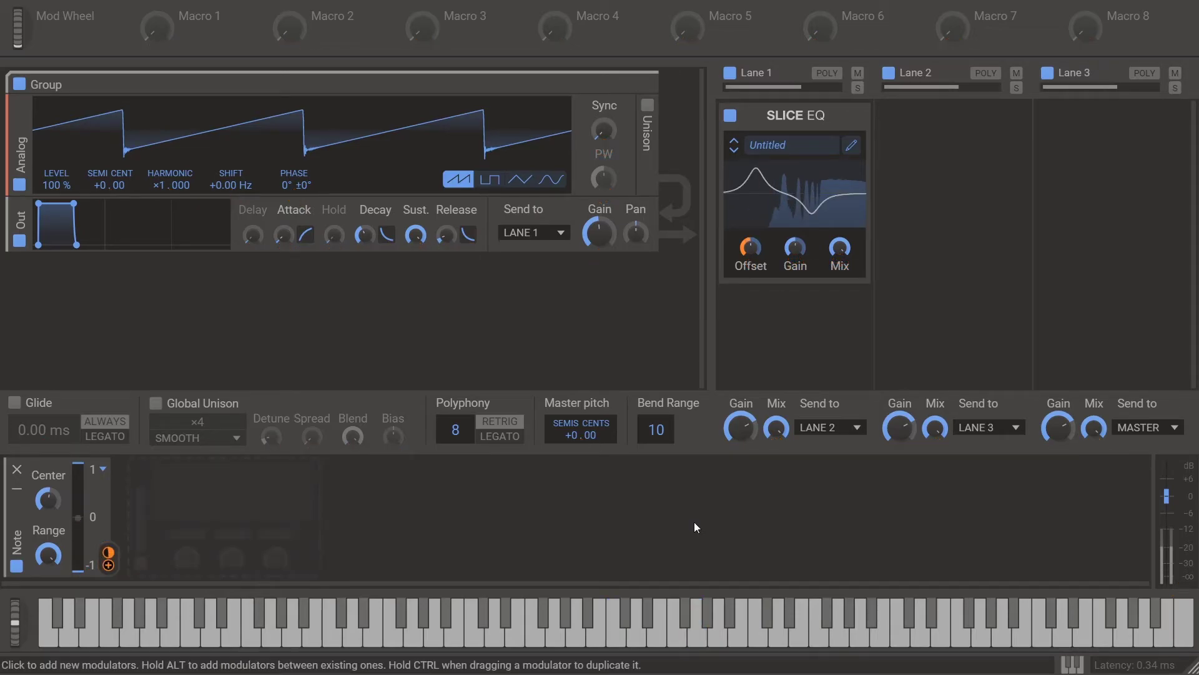
click(866, 627)
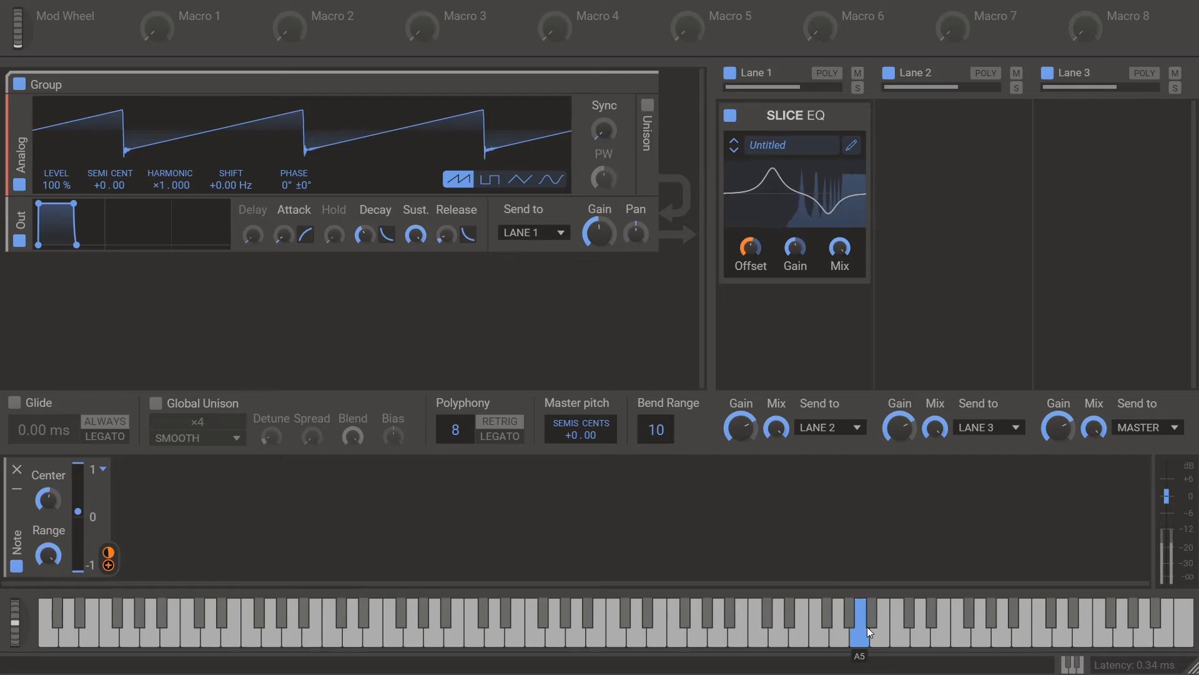
click(295, 636)
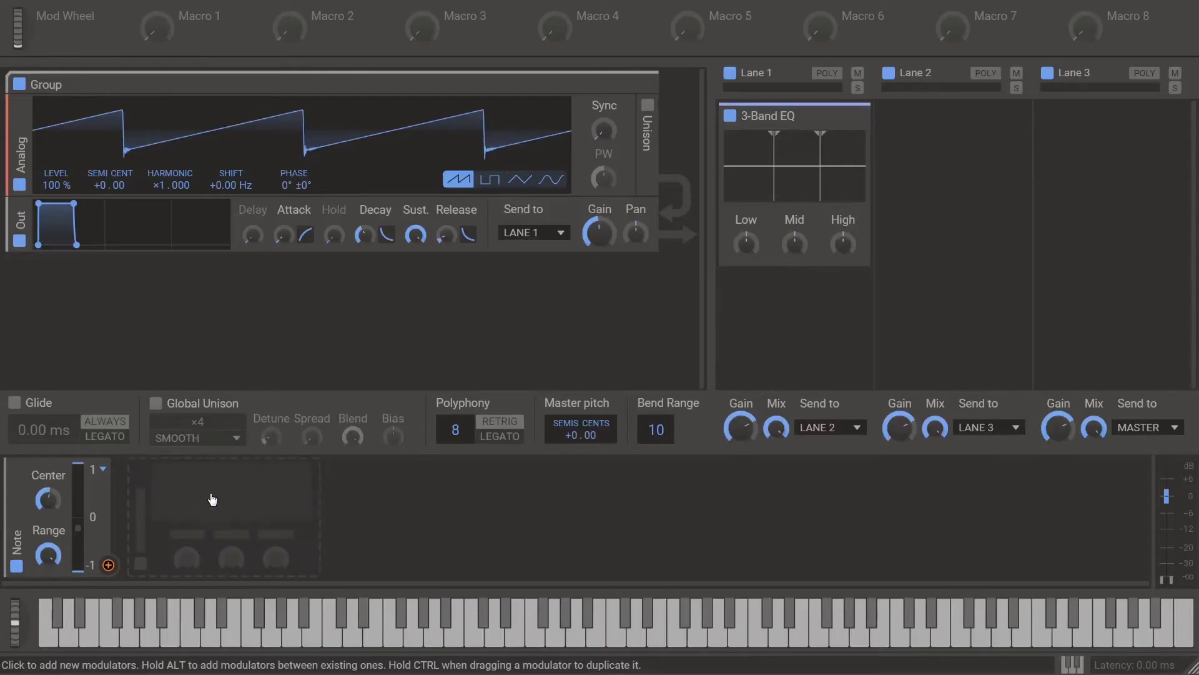
Add a Multiply modulator with the Note modulator feeding its Input A.
click(212, 498)
click(394, 594)
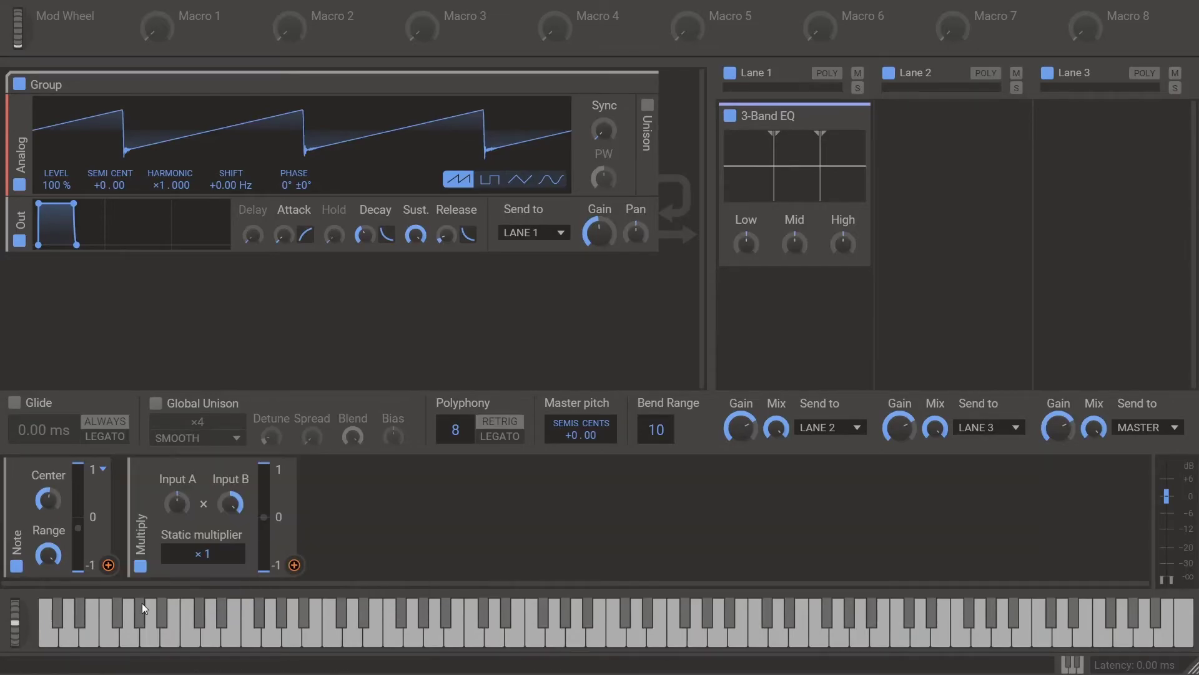
click(110, 565)
click(177, 520)
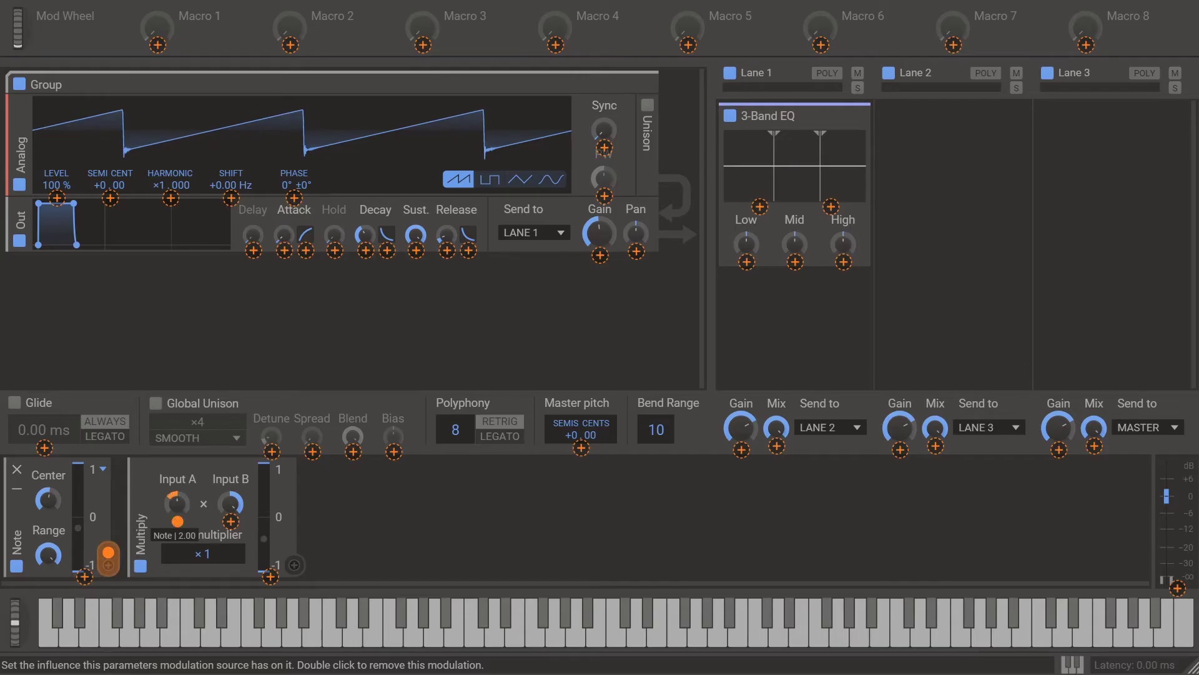
click(219, 516)
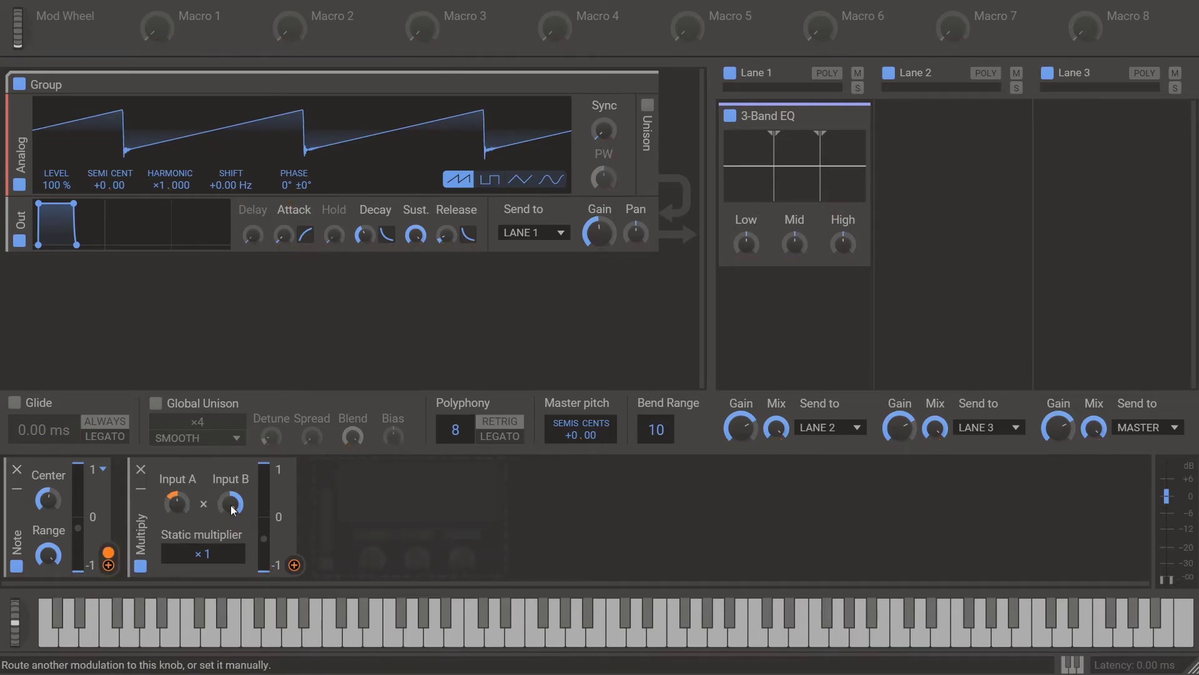
Route Multiply to both 3-Band EQ frequencies, then play F5 and sweep down to test.
drag(294, 564, 759, 206)
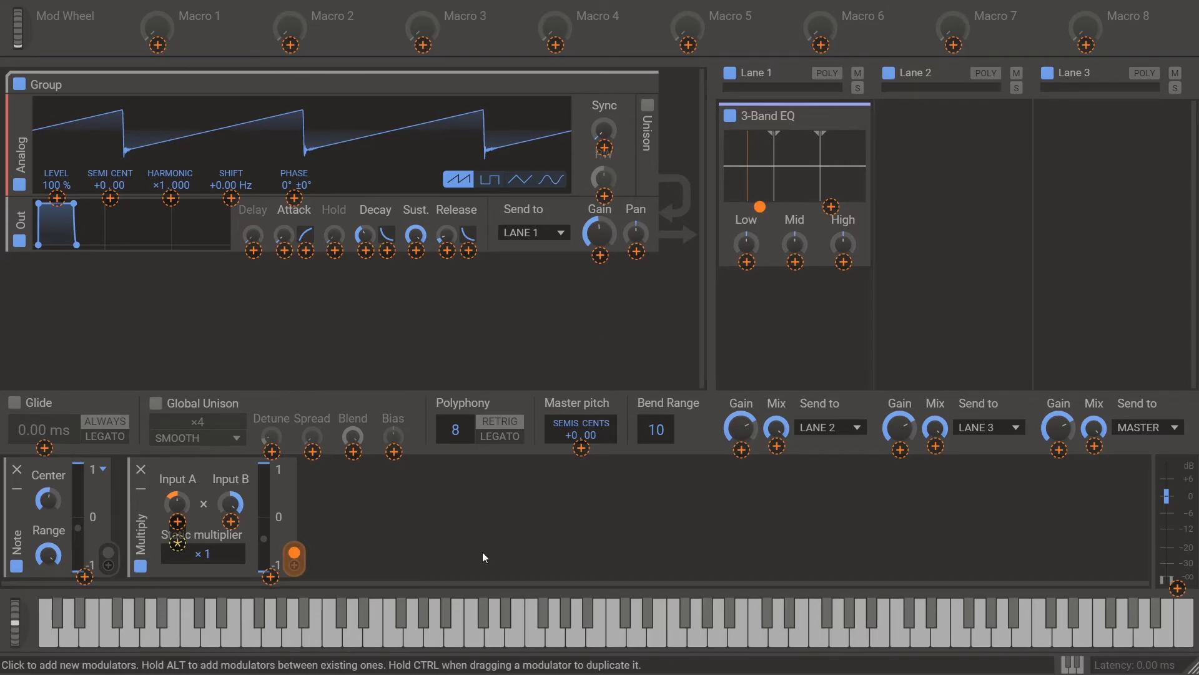
drag(298, 560, 831, 206)
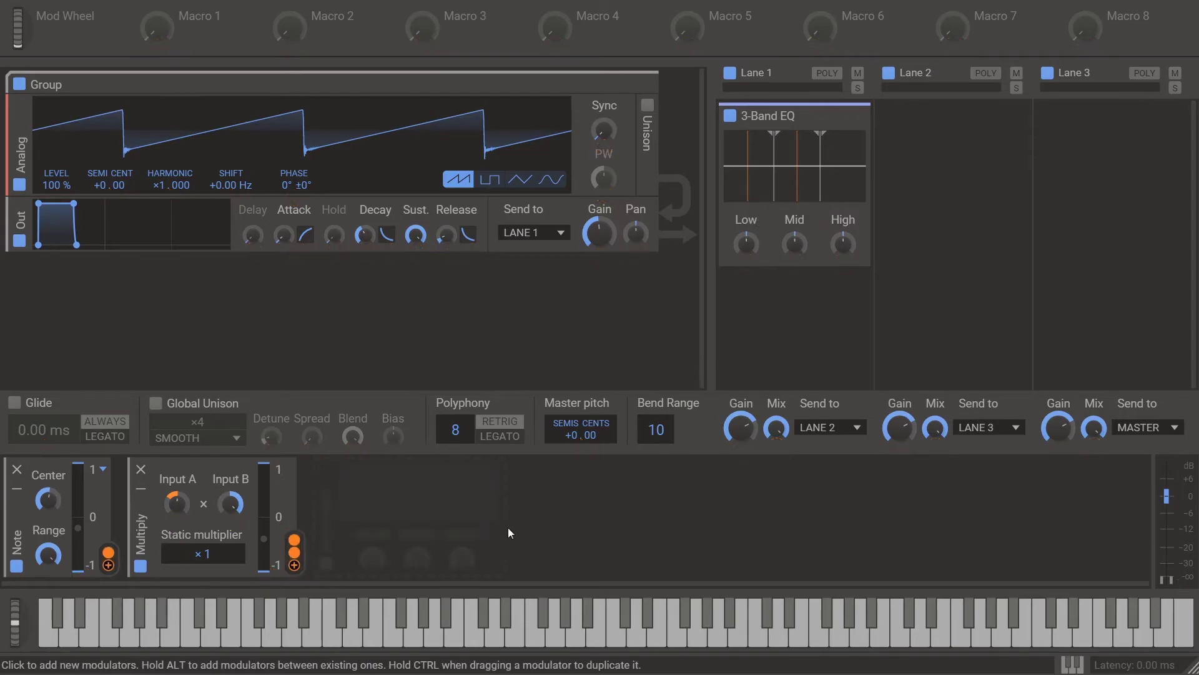
click(633, 631)
click(829, 643)
drag(828, 642, 549, 637)
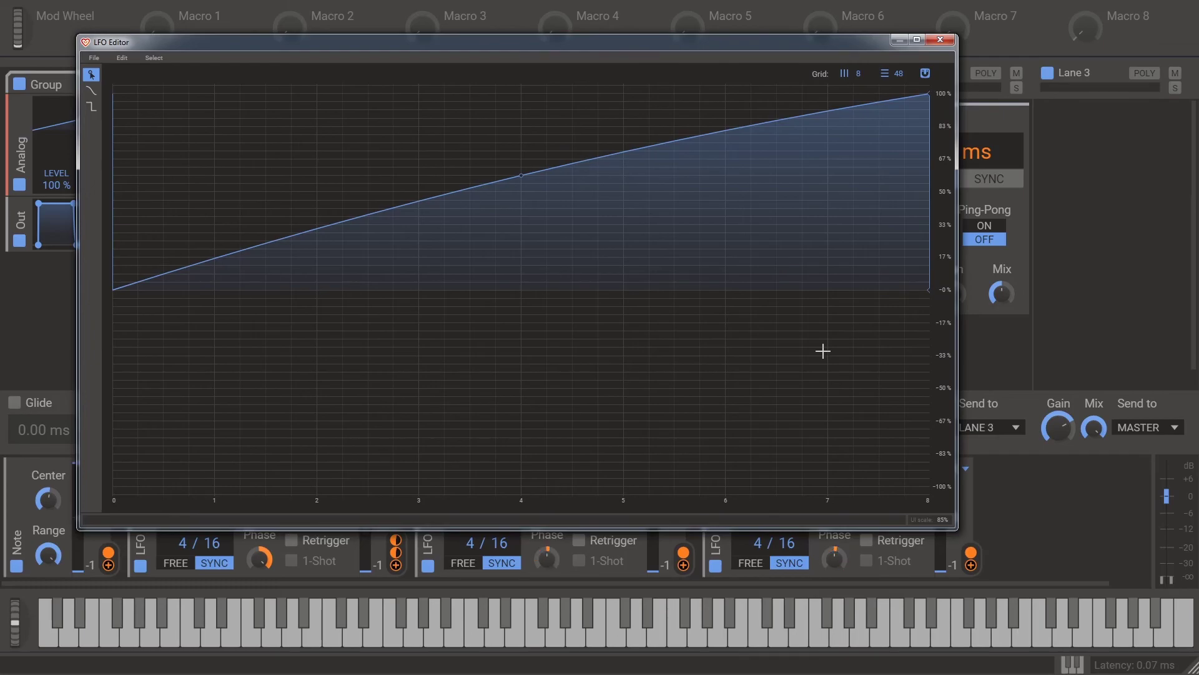
Move the LFO Editor to screen centre, close it, and check the LFO modulation amounts.
click(939, 41)
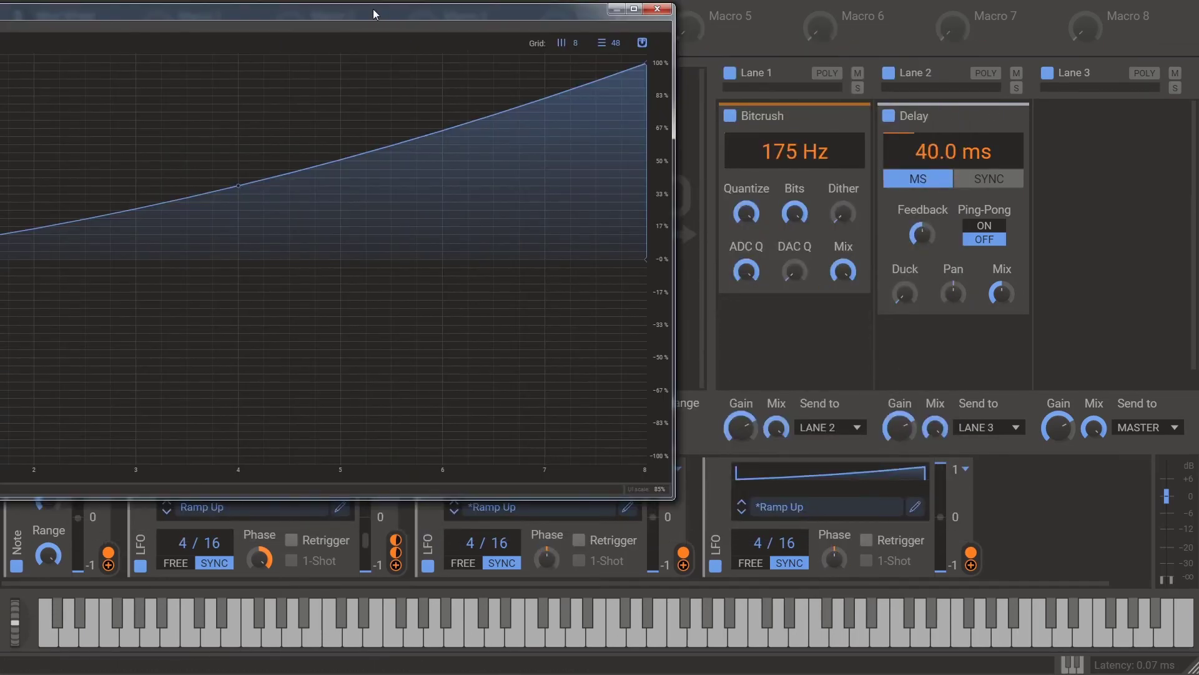
drag(373, 13, 744, 43)
click(1023, 36)
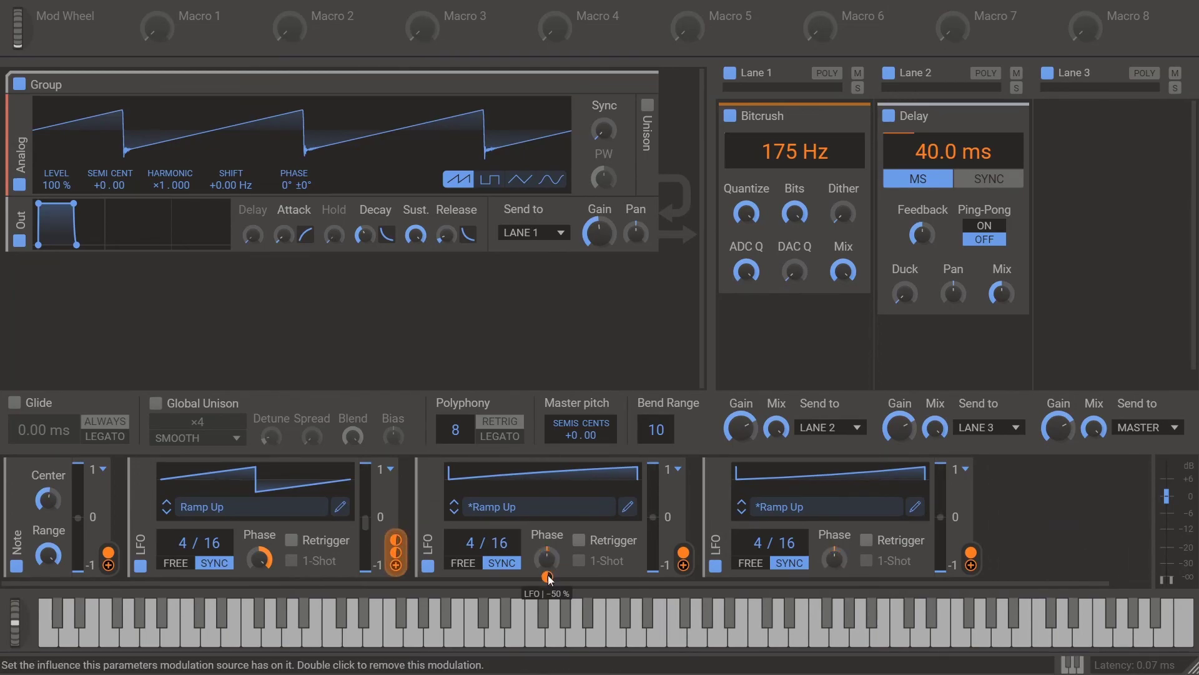
mouse_move(683, 555)
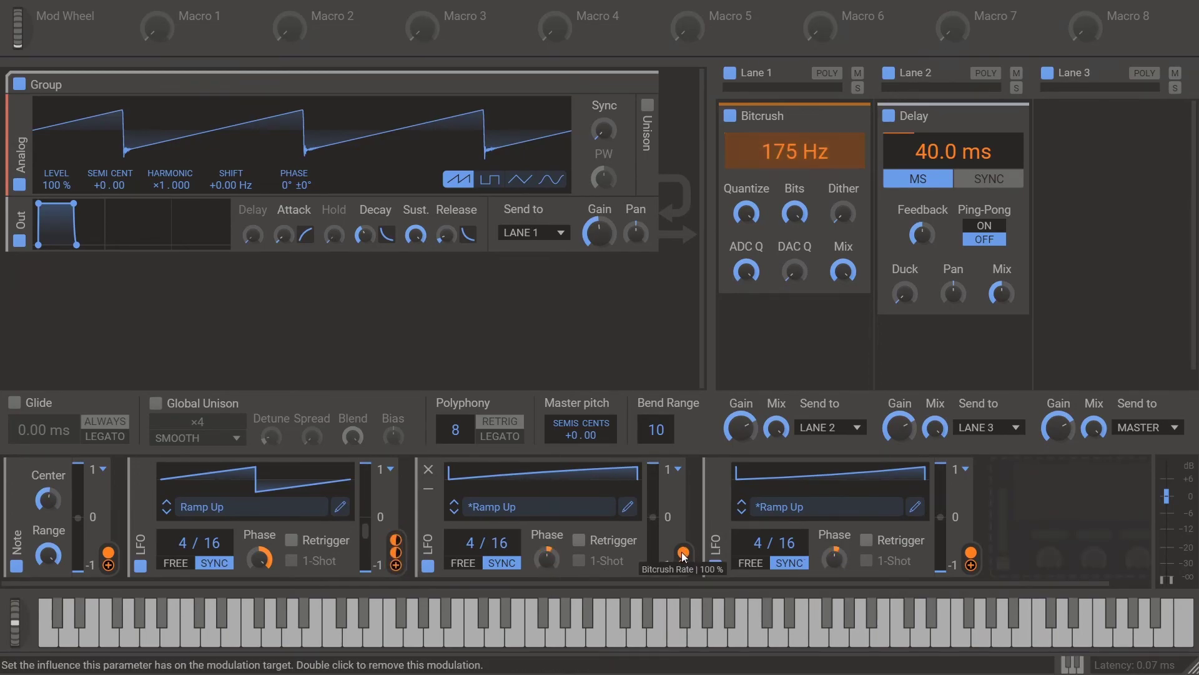
mouse_move(971, 552)
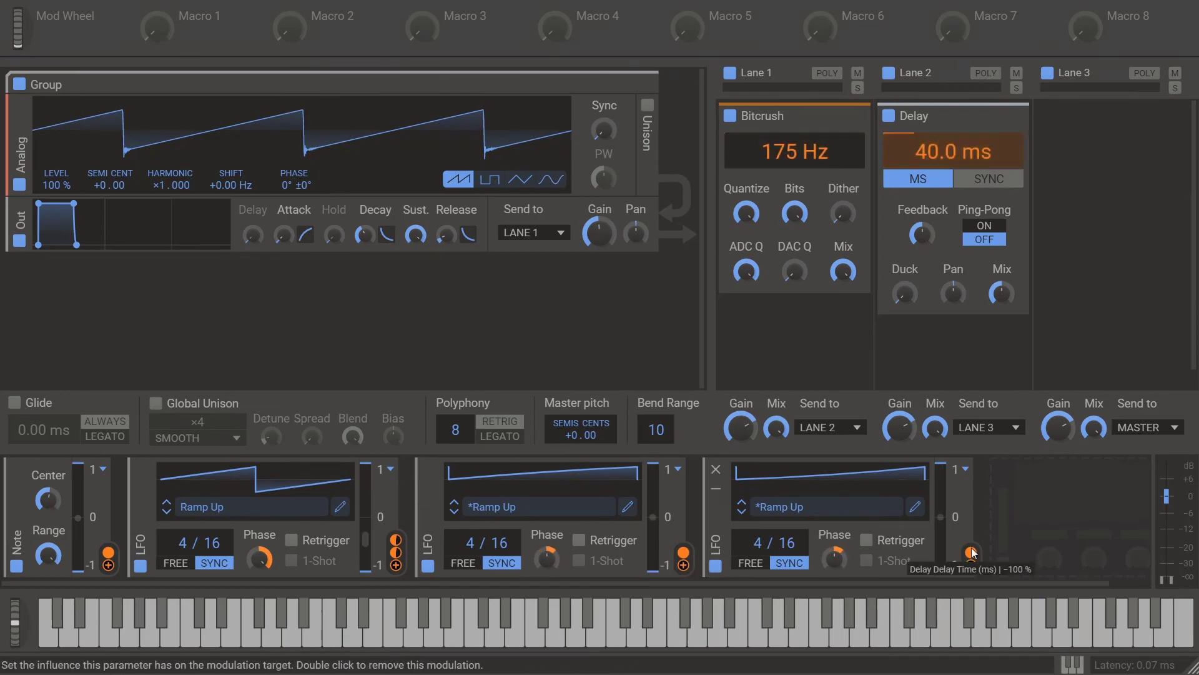